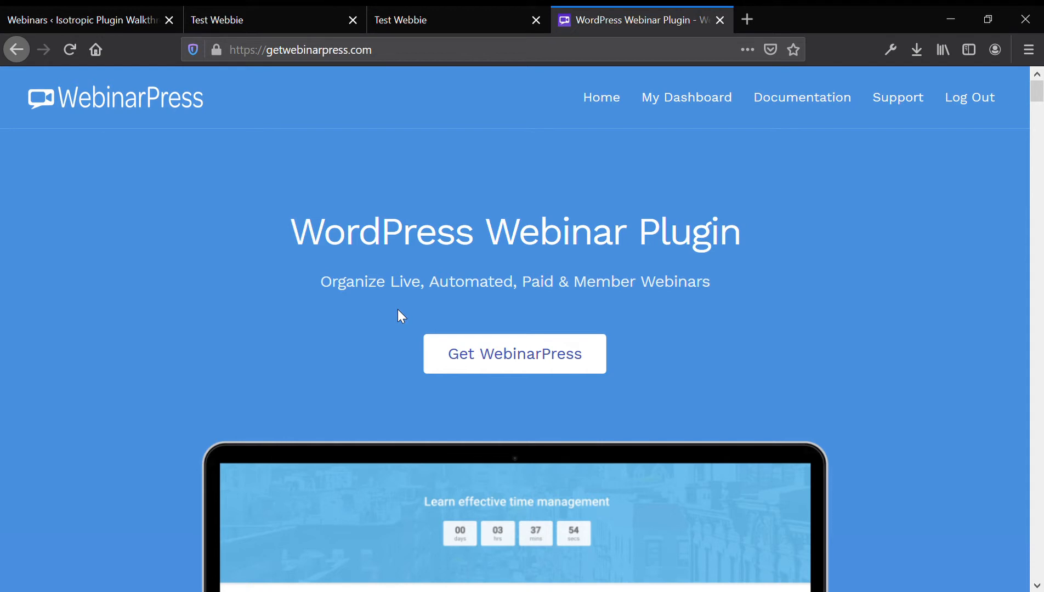
scroll(397, 309, down, 2)
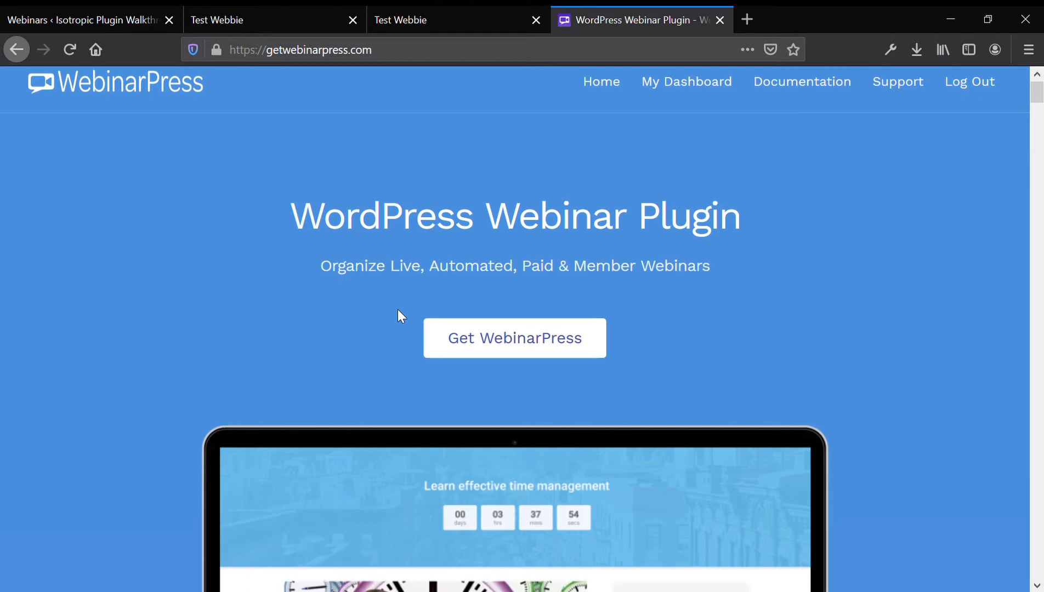
scroll(398, 309, down, 2)
scroll(397, 309, down, 1)
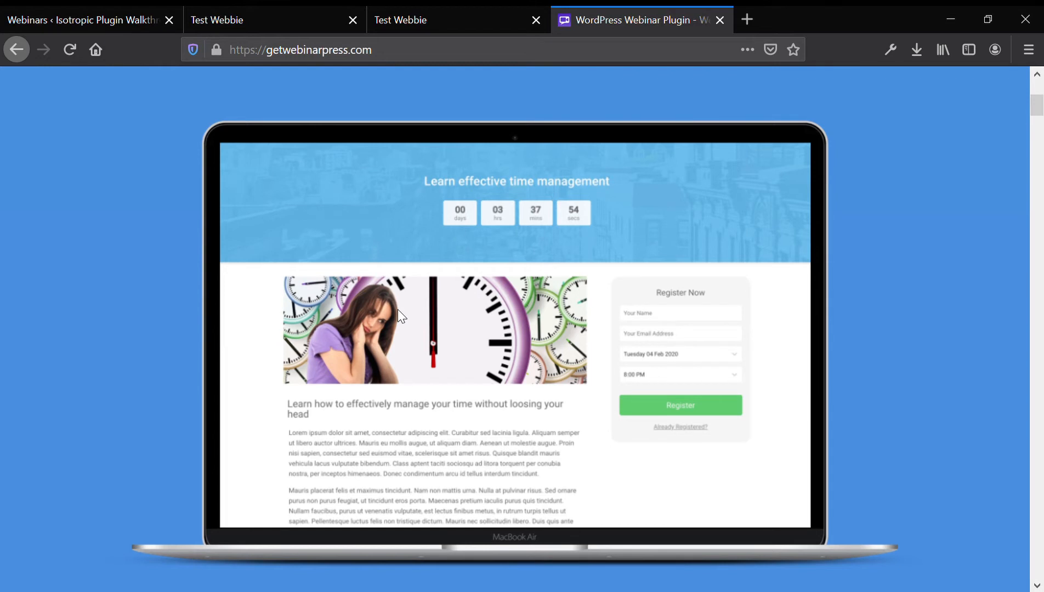
scroll(397, 310, down, 3)
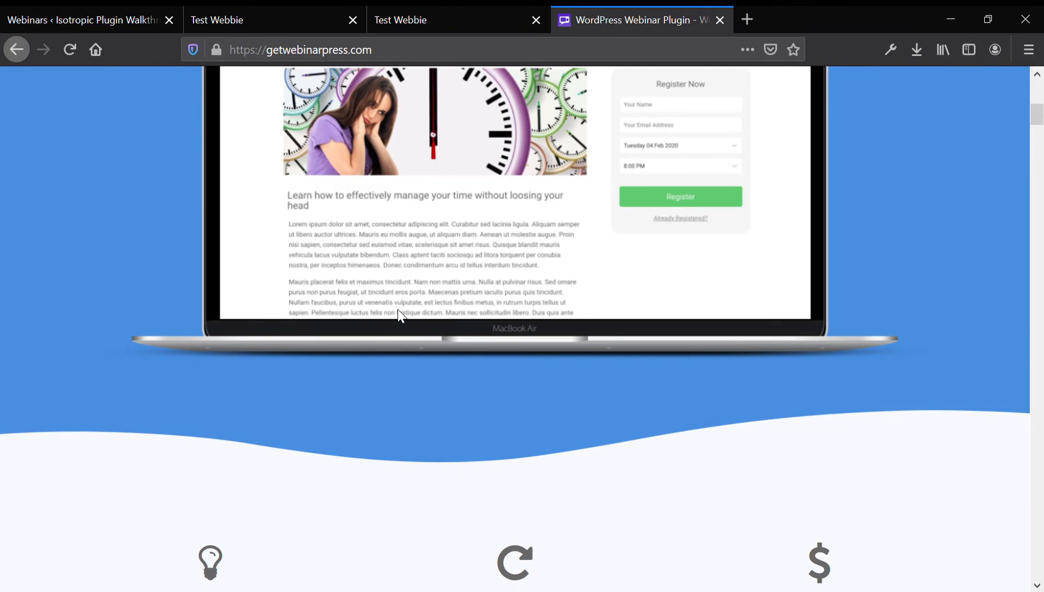
scroll(397, 310, down, 5)
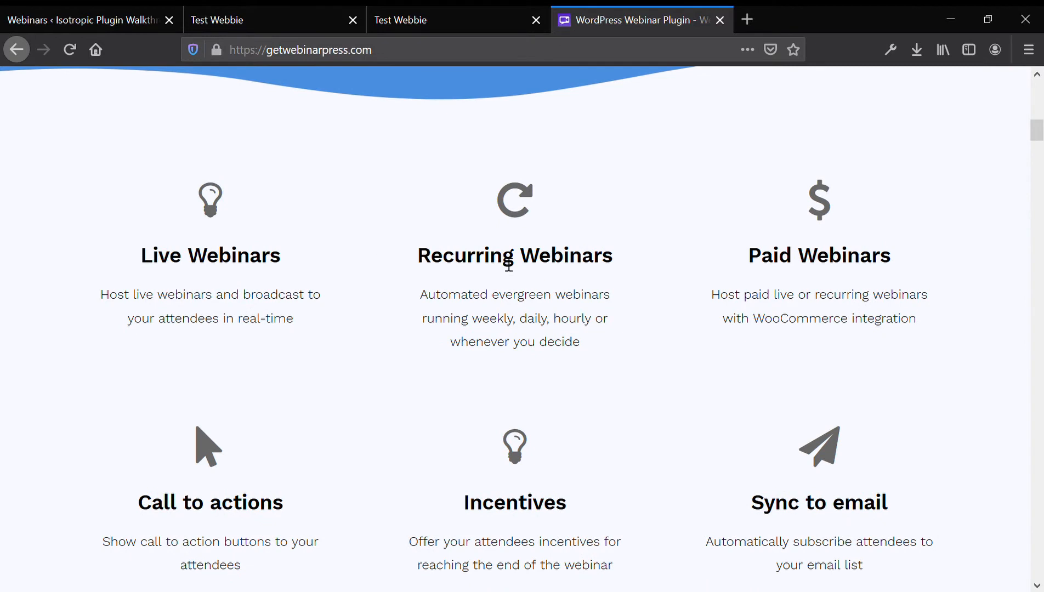
scroll(860, 267, down, 3)
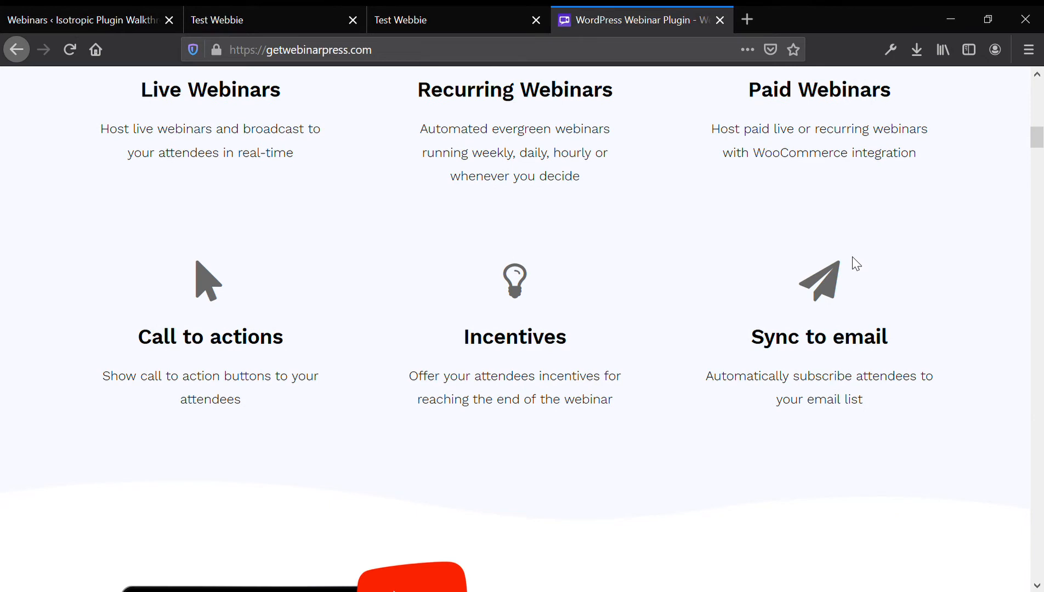
scroll(233, 369, down, 3)
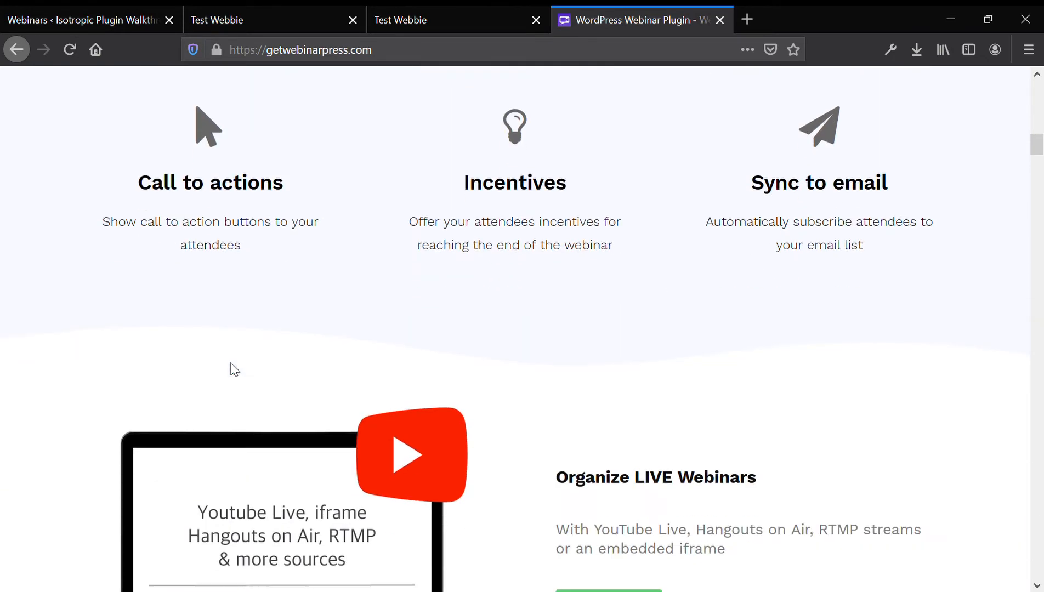
scroll(234, 369, down, 2)
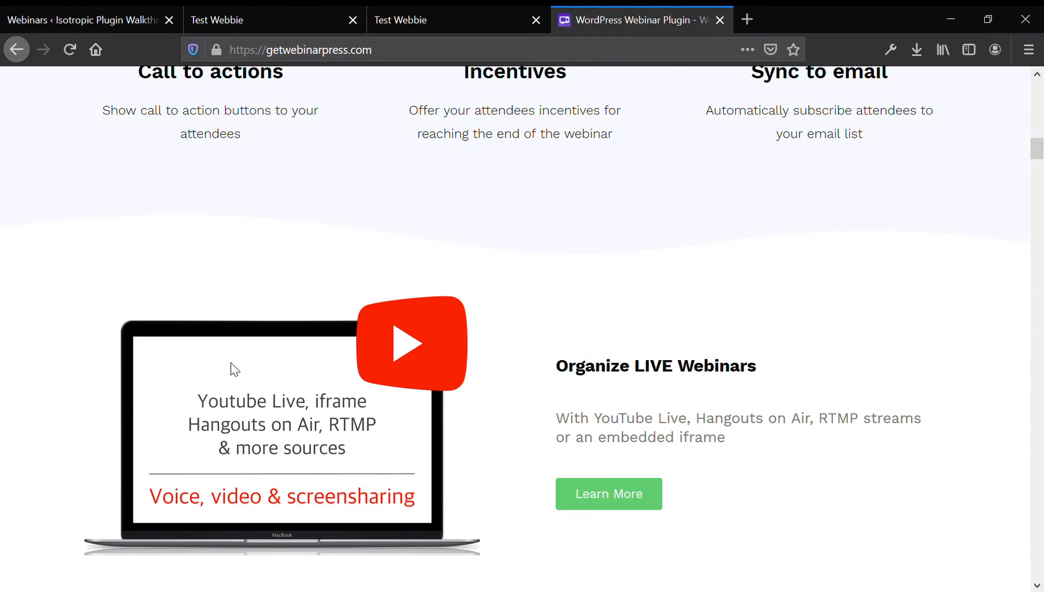
scroll(235, 369, down, 3)
scroll(234, 368, down, 1)
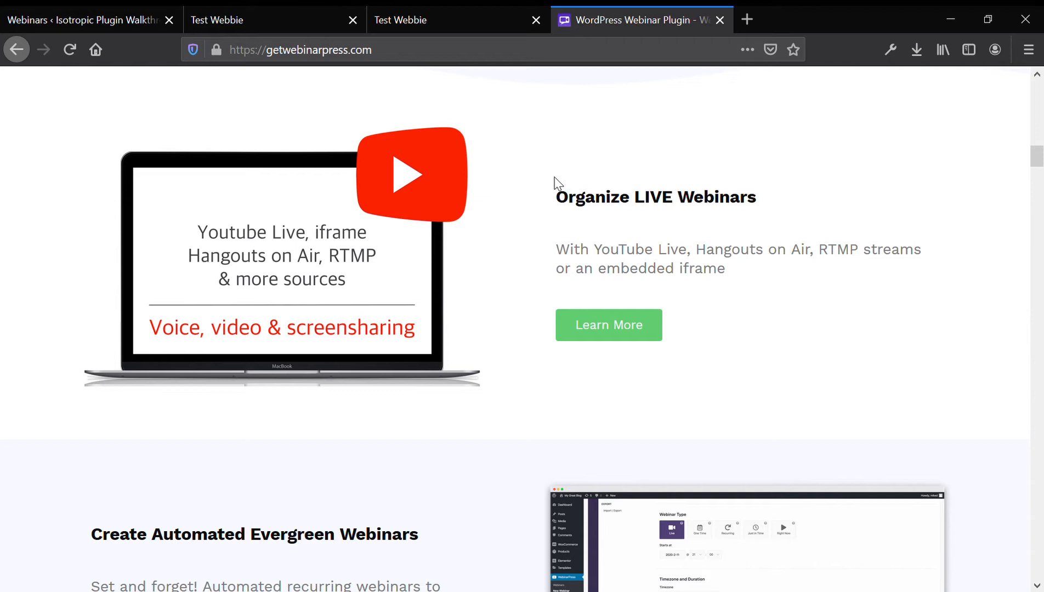
scroll(554, 181, down, 5)
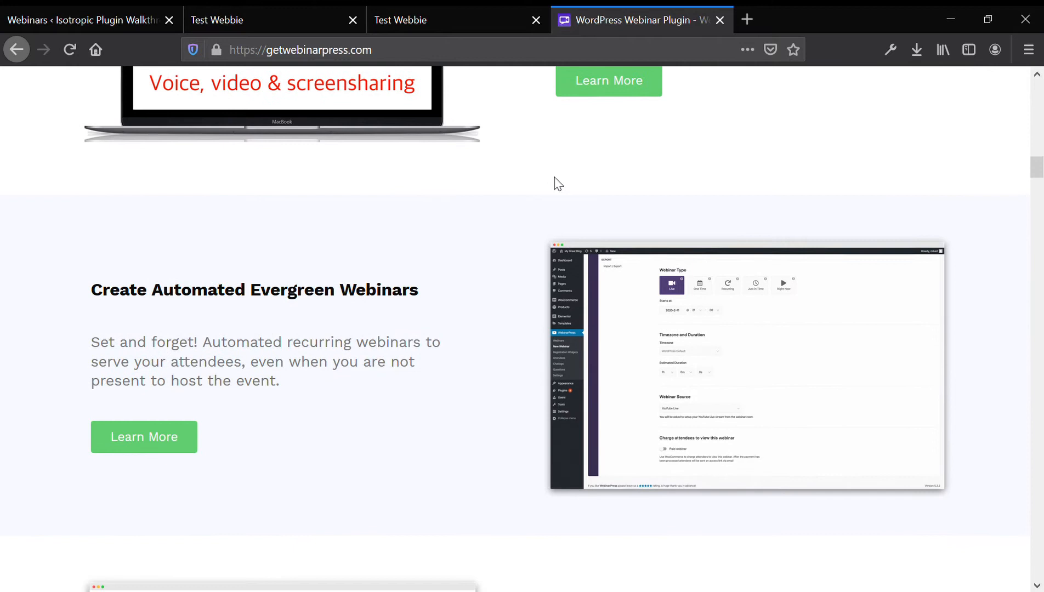
scroll(554, 182, down, 2)
scroll(553, 181, down, 4)
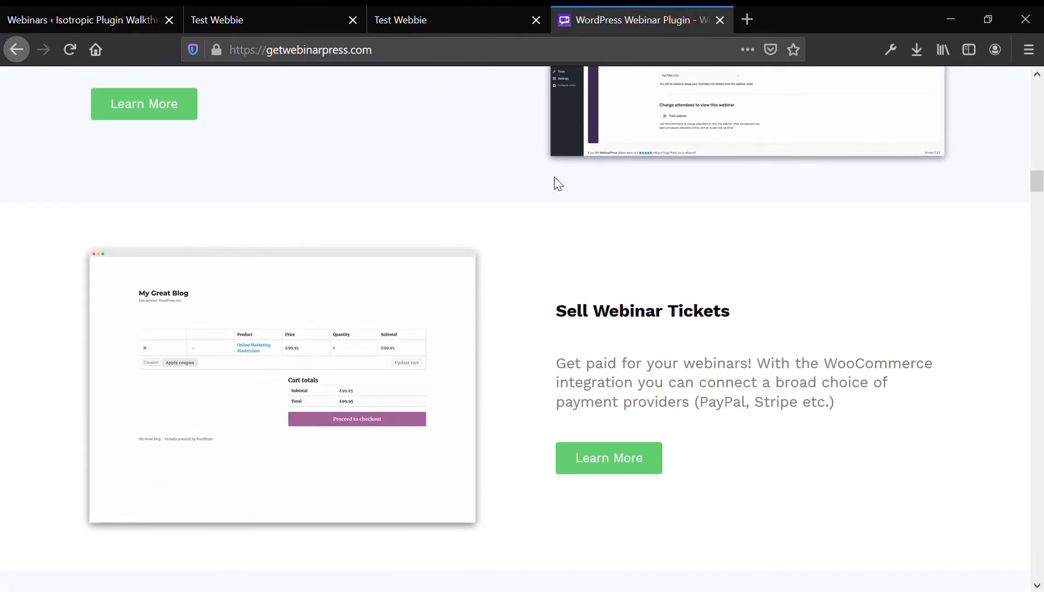
scroll(554, 181, down, 1)
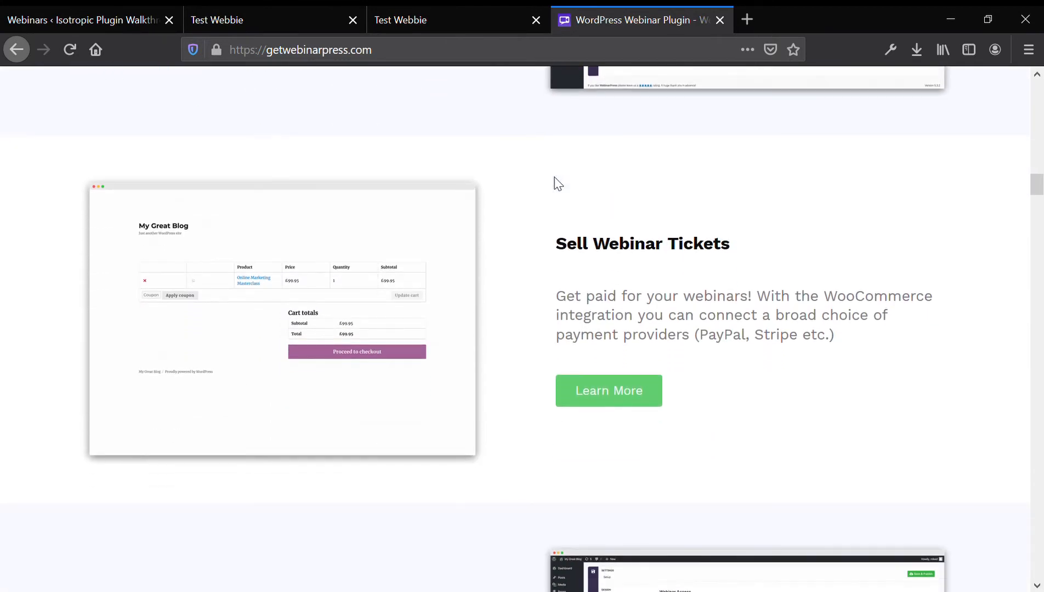
scroll(554, 181, down, 1)
scroll(554, 181, down, 1)
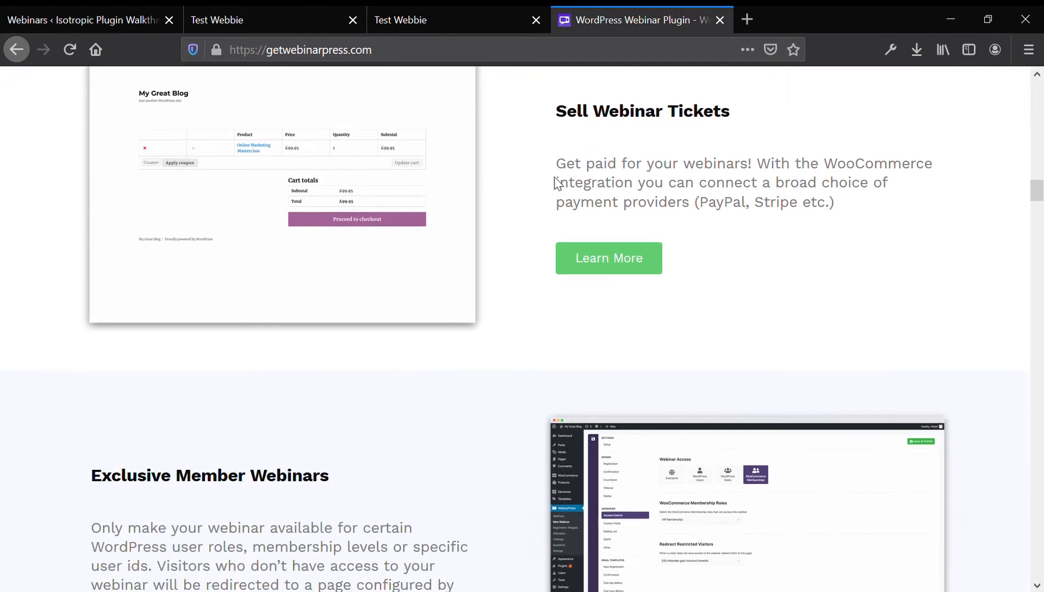
scroll(554, 182, down, 2)
scroll(554, 181, down, 1)
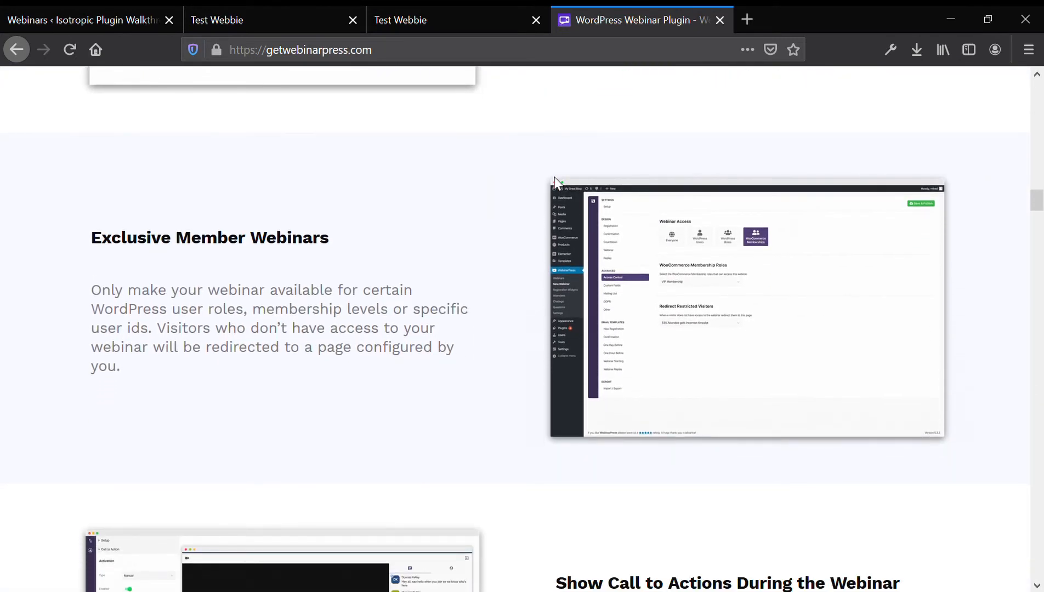
scroll(553, 182, down, 2)
scroll(553, 181, down, 2)
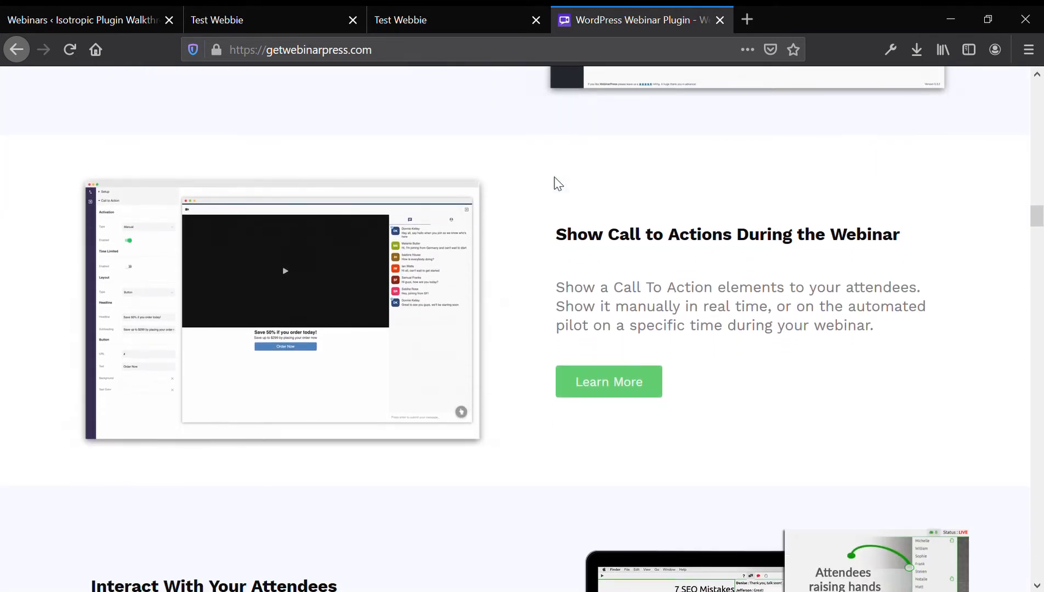
scroll(312, 346, down, 3)
scroll(313, 346, down, 1)
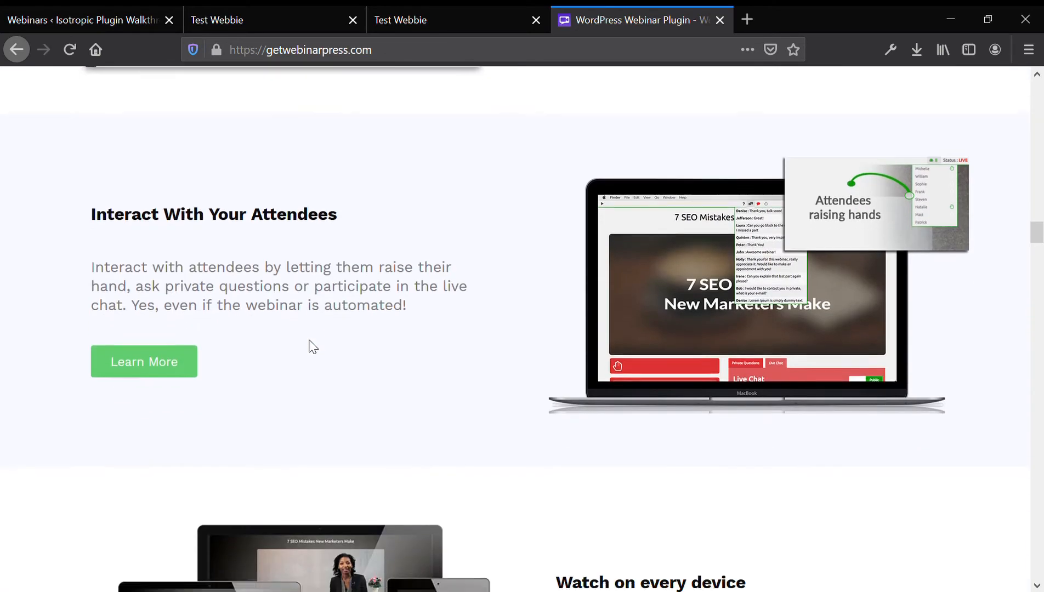
scroll(313, 346, down, 5)
scroll(312, 346, down, 2)
scroll(312, 346, down, 2)
scroll(312, 346, down, 2)
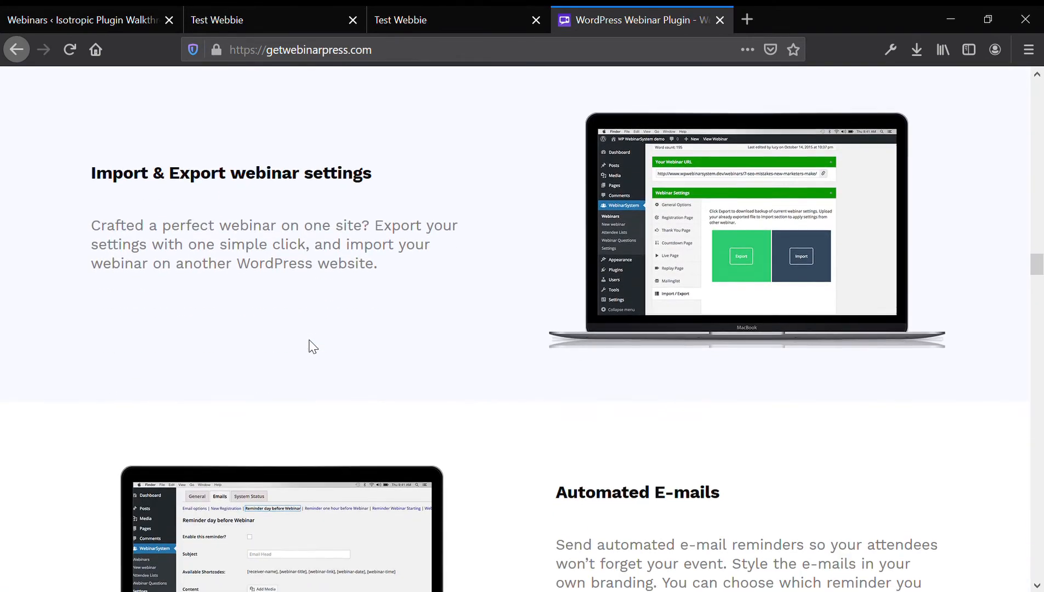
scroll(312, 346, down, 3)
scroll(312, 345, down, 3)
scroll(313, 346, down, 2)
scroll(313, 346, down, 1)
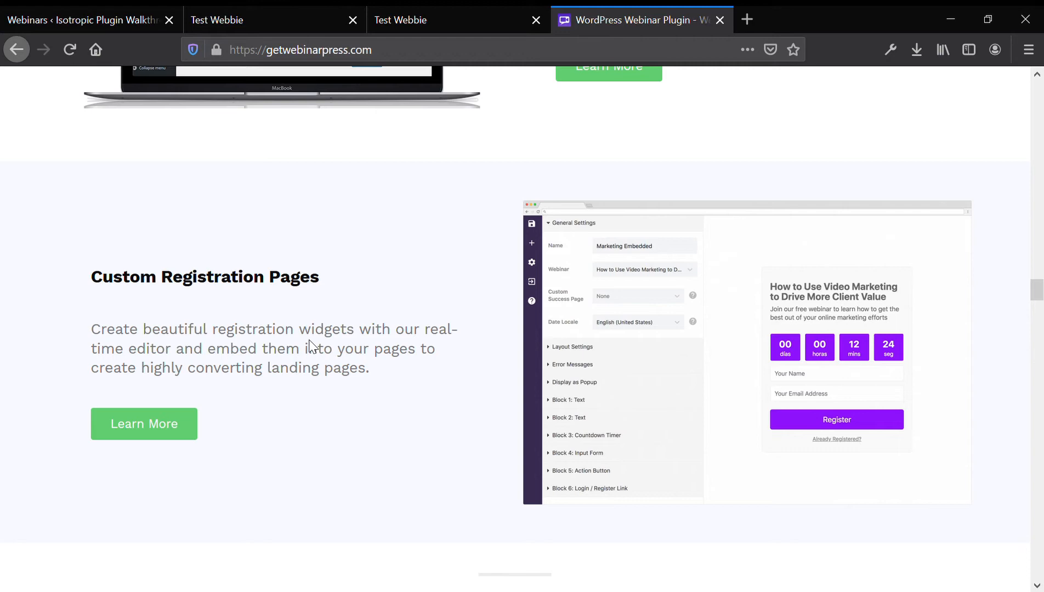
scroll(311, 347, down, 5)
scroll(310, 347, down, 3)
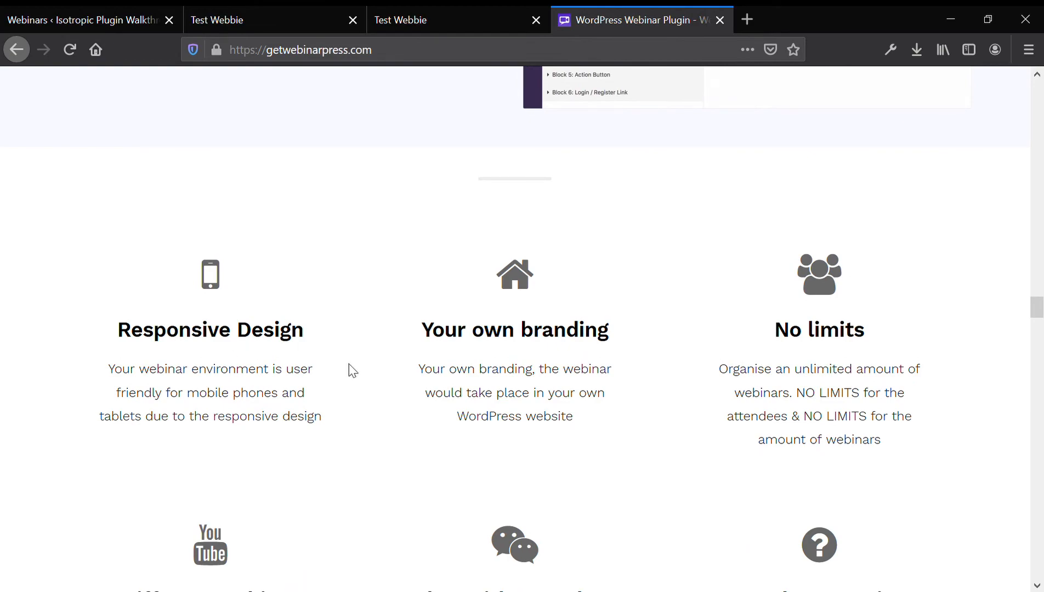
scroll(549, 365, down, 5)
scroll(548, 366, down, 8)
scroll(548, 366, down, 1)
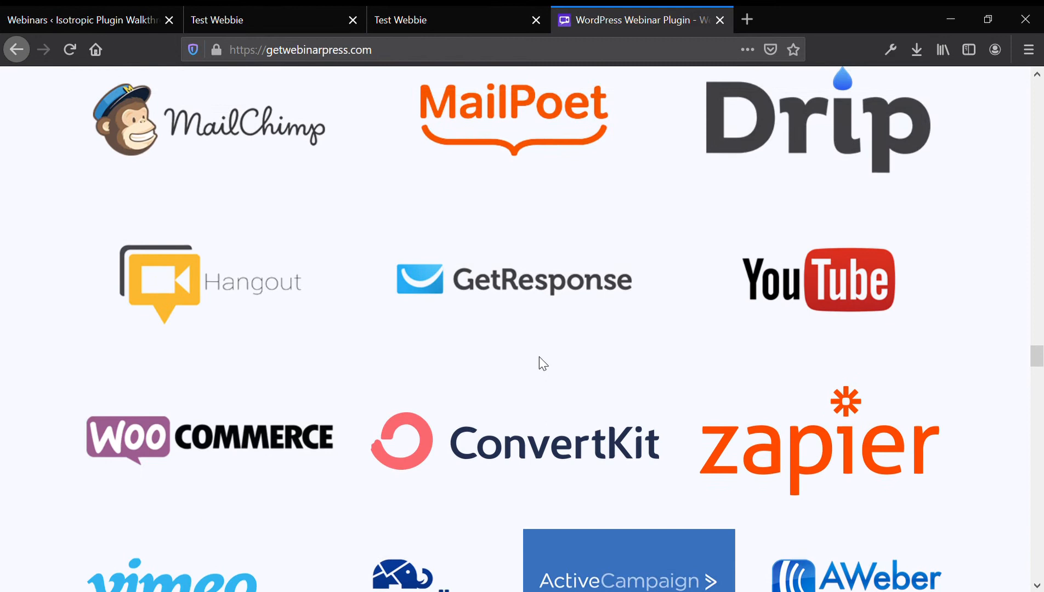
scroll(549, 366, up, 4)
scroll(589, 314, down, 2)
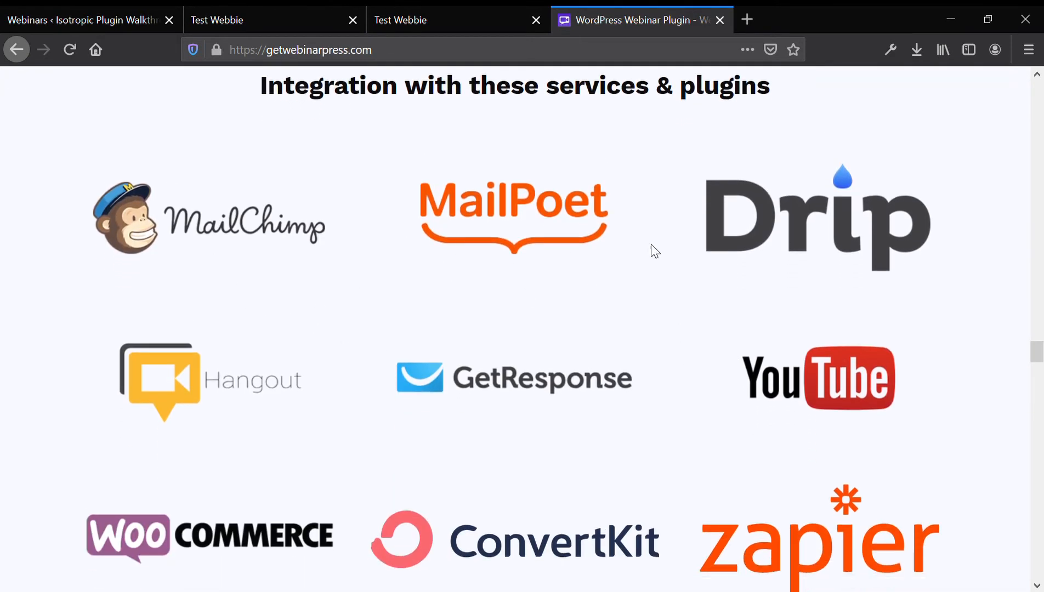
scroll(571, 298, down, 2)
scroll(245, 489, down, 1)
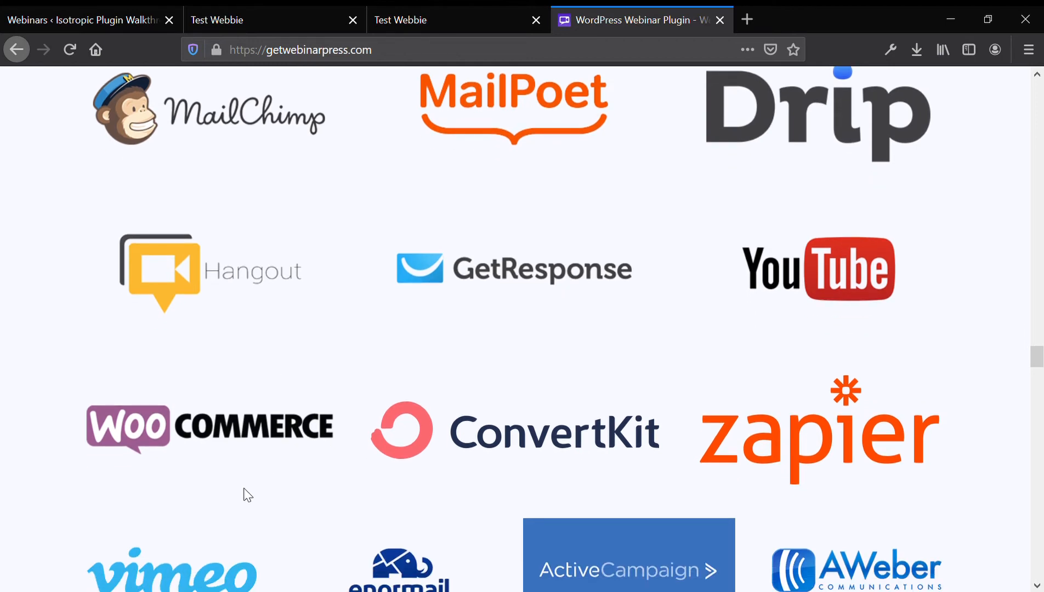
scroll(808, 294, down, 2)
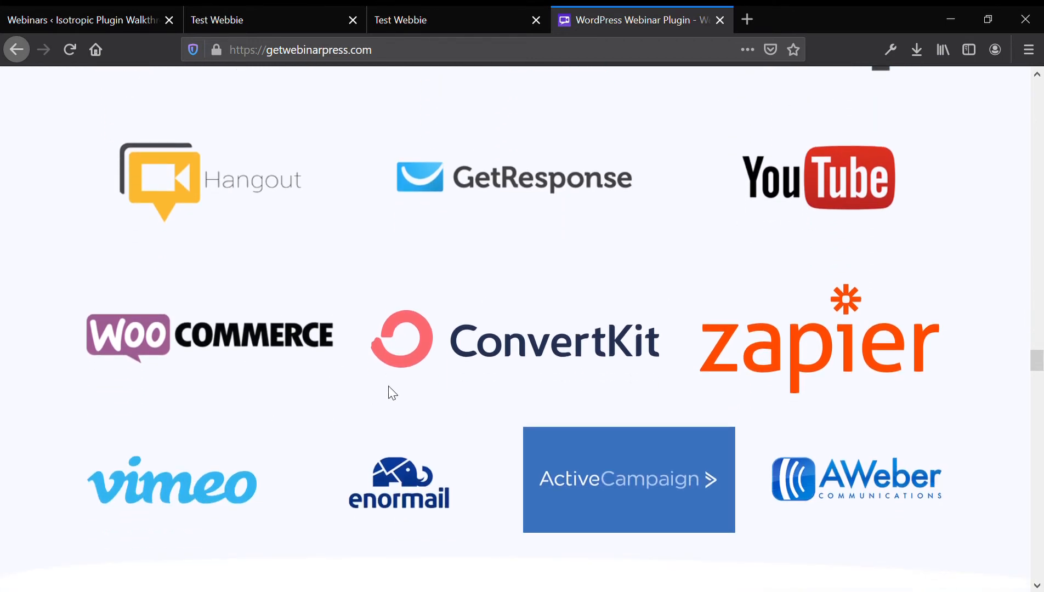
scroll(388, 392, down, 3)
scroll(388, 393, down, 3)
scroll(409, 384, down, 2)
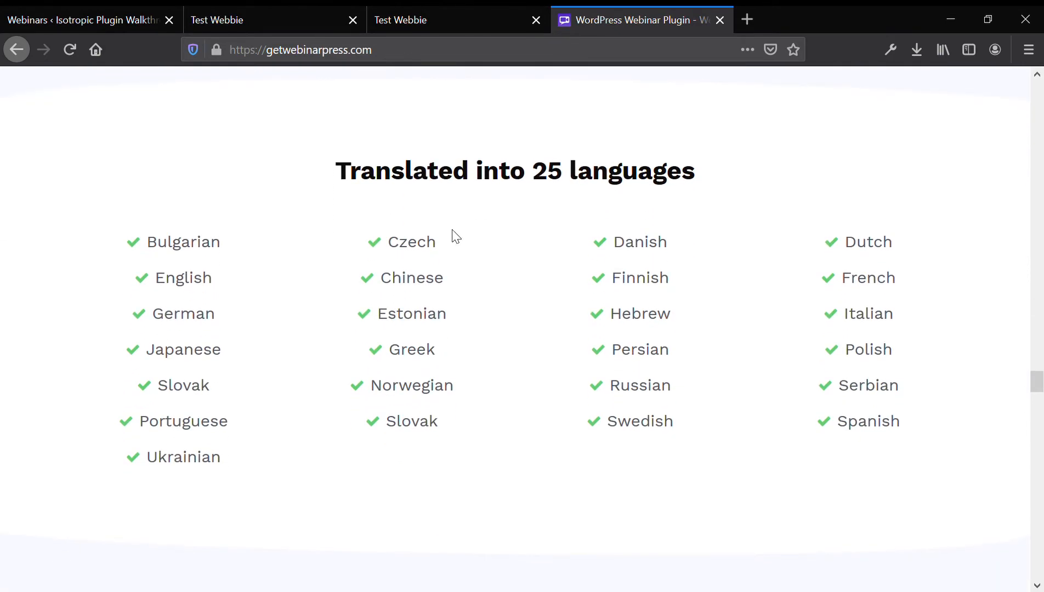
scroll(456, 237, down, 5)
scroll(456, 237, down, 5)
scroll(455, 236, down, 5)
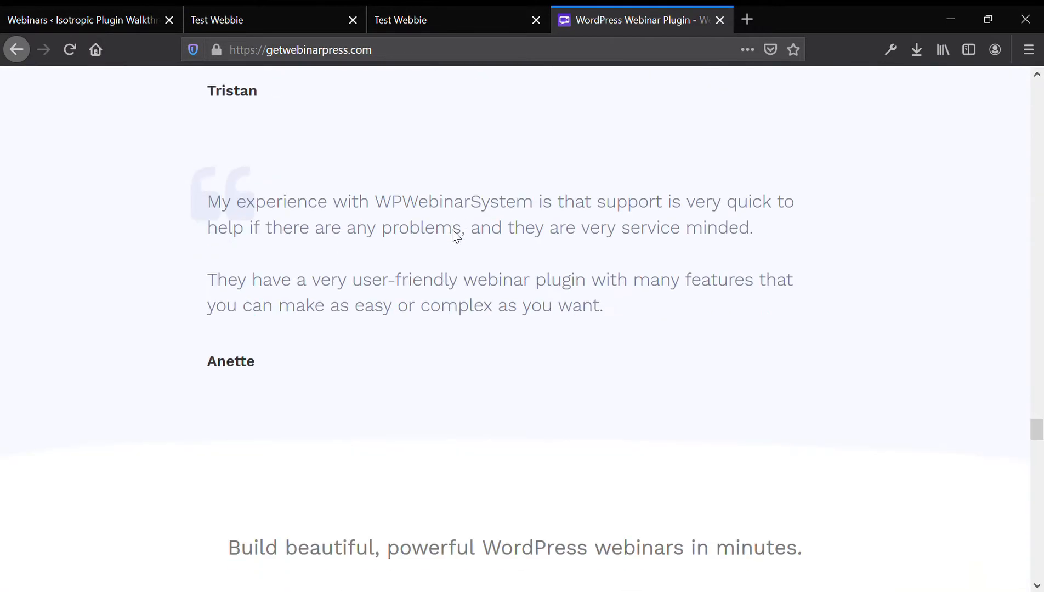
scroll(455, 237, down, 5)
scroll(455, 237, down, 4)
scroll(456, 236, down, 1)
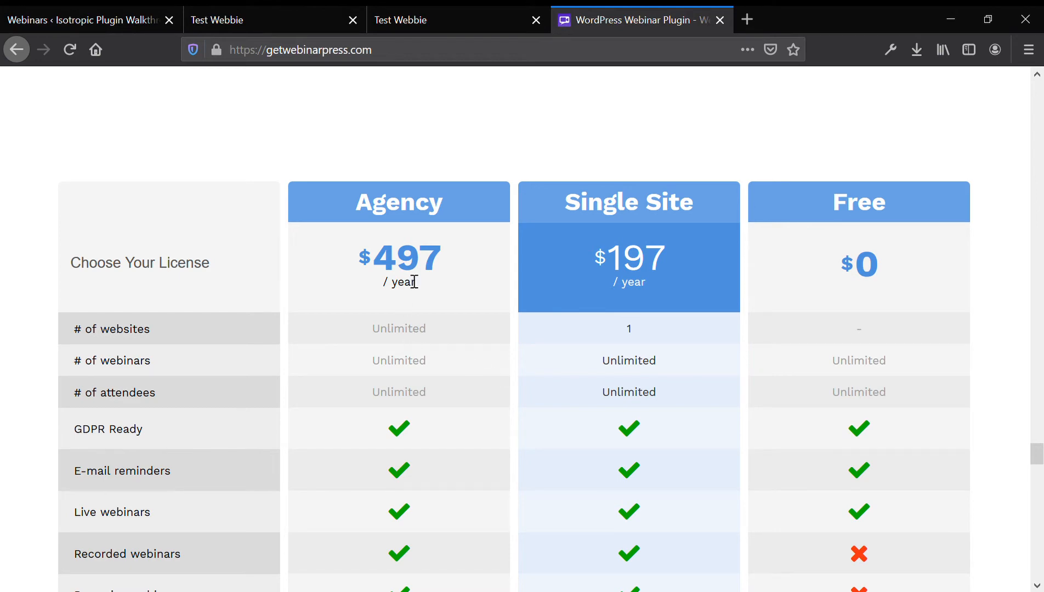
scroll(499, 331, down, 3)
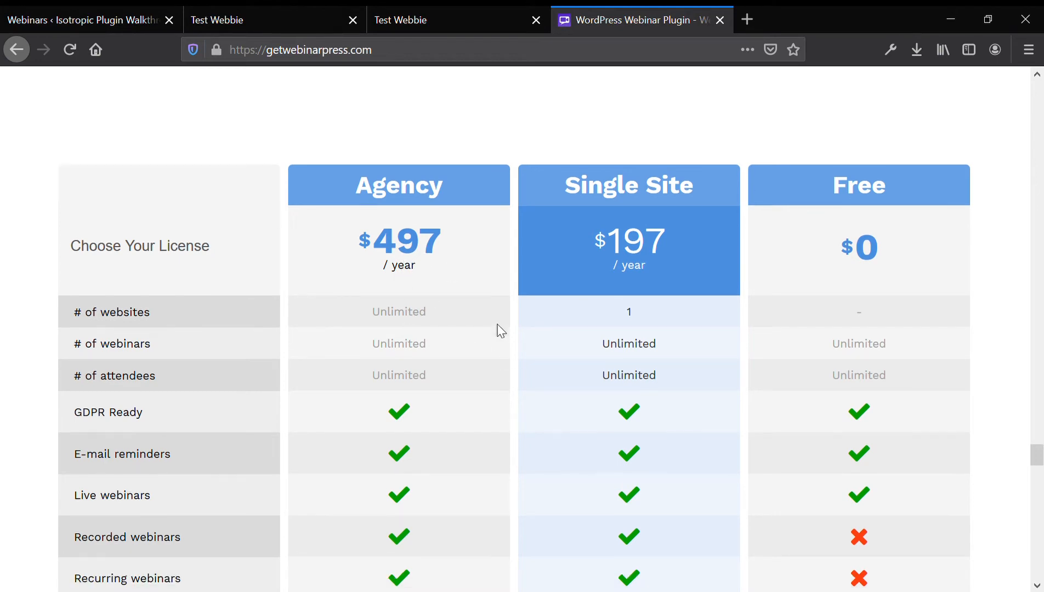
scroll(499, 331, down, 4)
scroll(499, 330, down, 4)
scroll(499, 330, down, 3)
scroll(500, 331, down, 4)
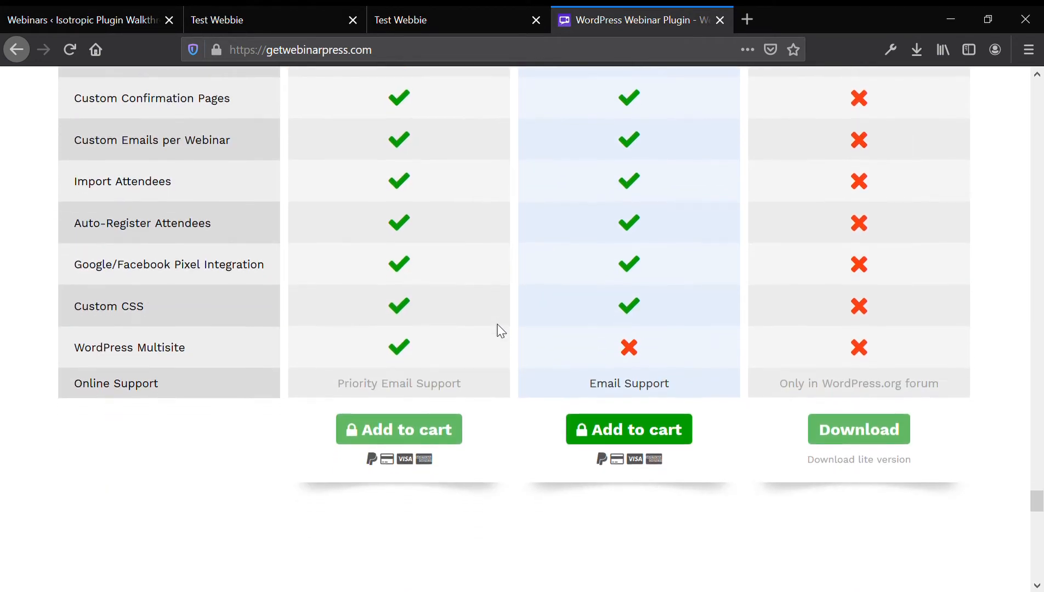
scroll(499, 330, up, 1)
scroll(500, 330, up, 6)
scroll(500, 331, up, 4)
scroll(499, 330, down, 2)
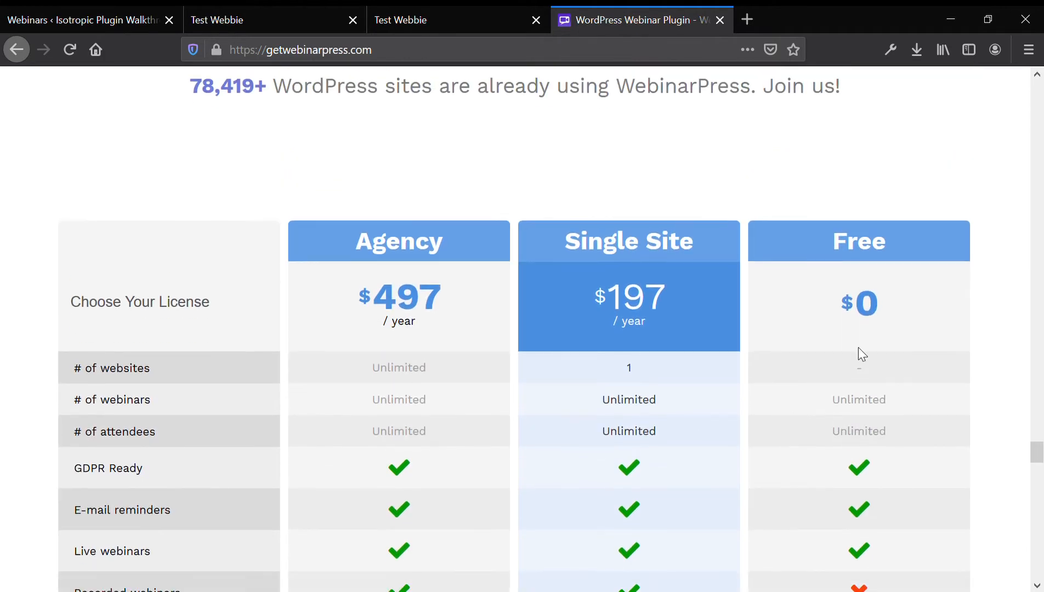
scroll(864, 351, down, 4)
scroll(865, 351, down, 3)
scroll(867, 352, down, 3)
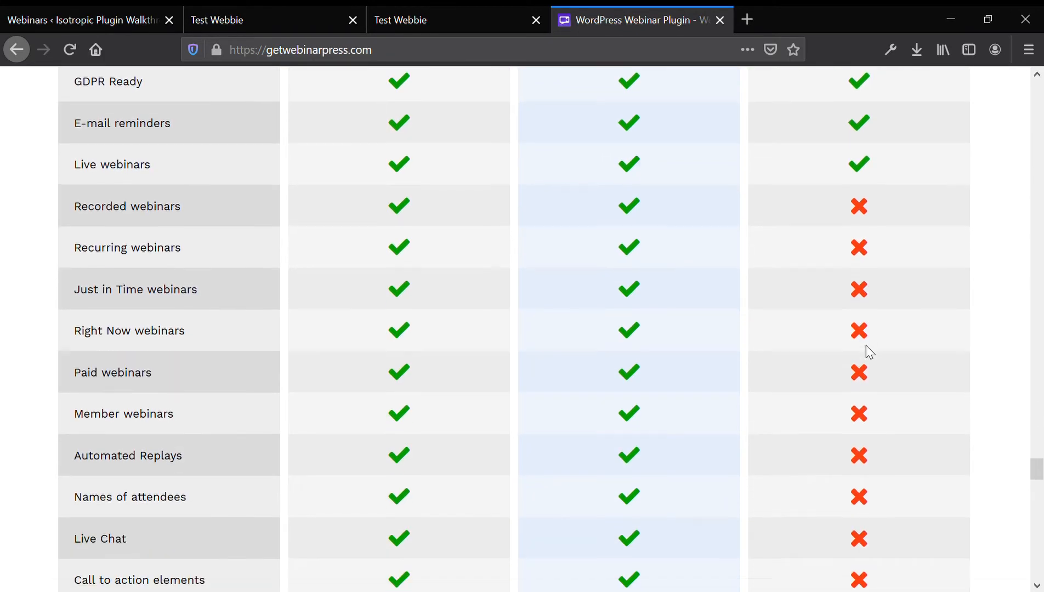
scroll(865, 352, down, 1)
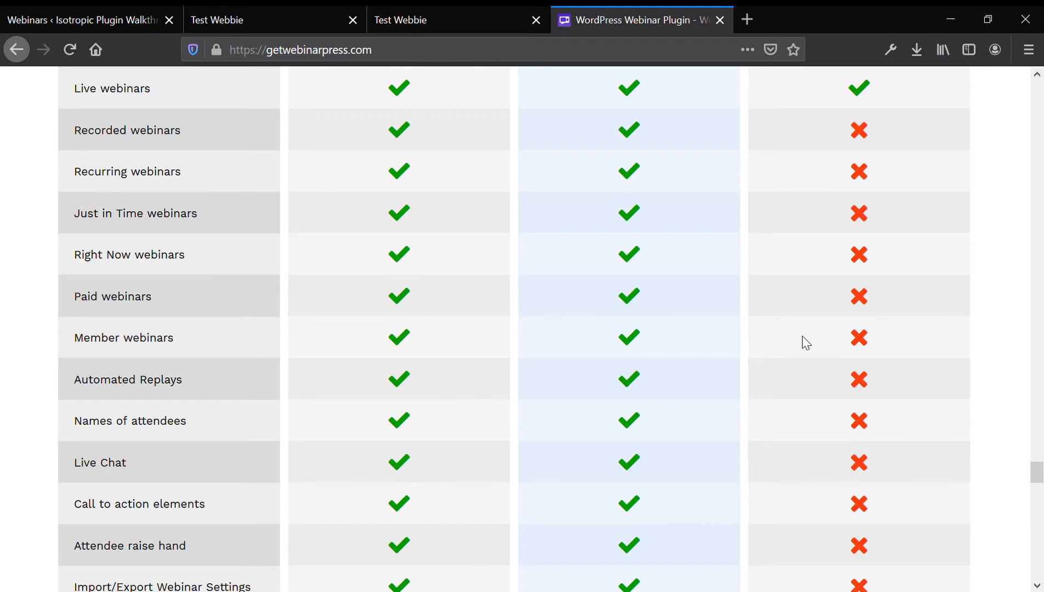
scroll(694, 343, up, 2)
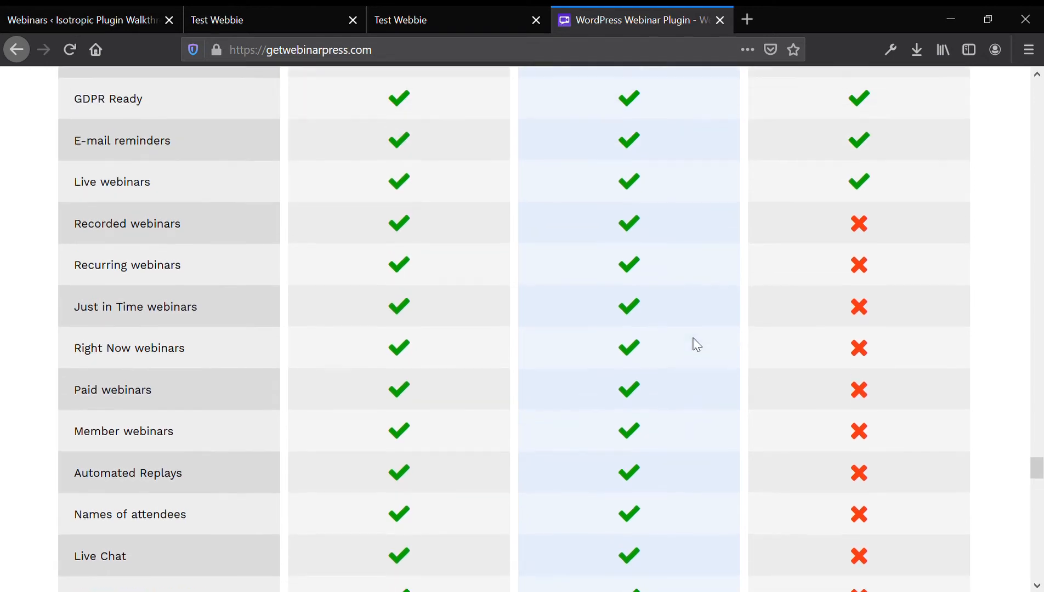
scroll(694, 343, up, 1)
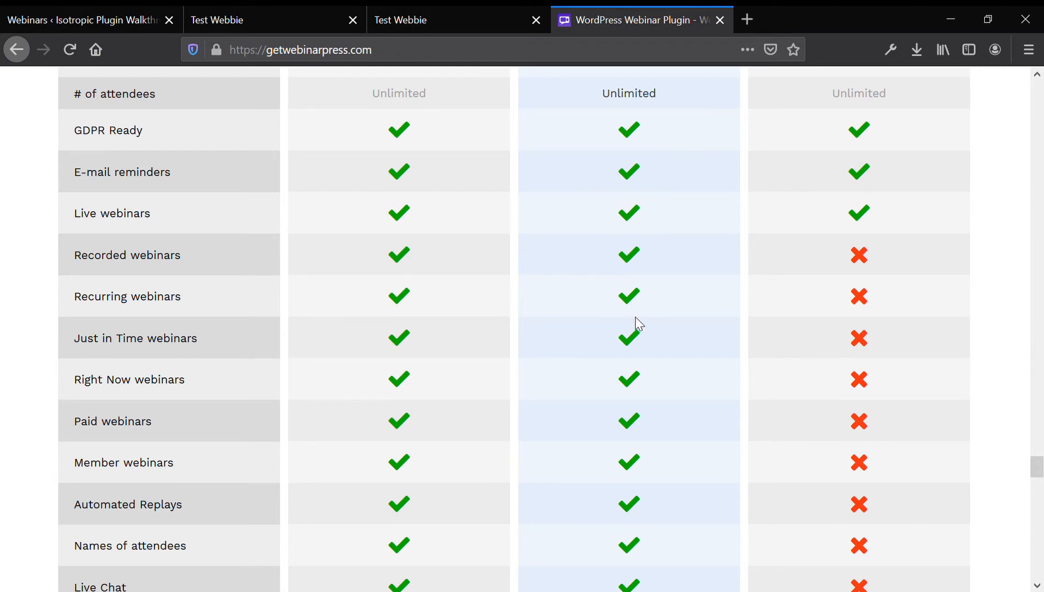
scroll(653, 380, down, 1)
scroll(653, 381, down, 1)
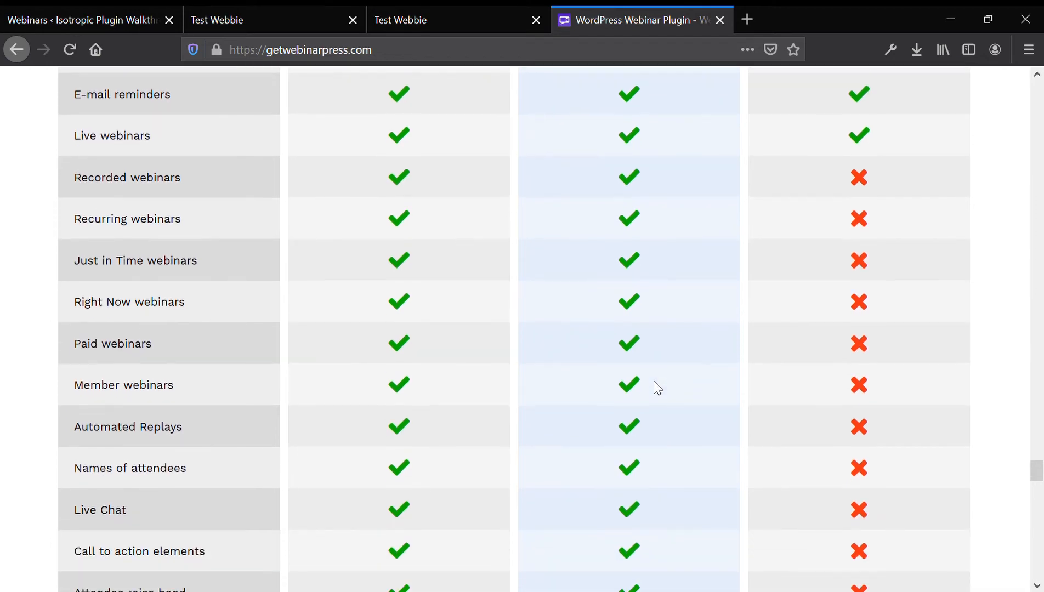
scroll(658, 388, down, 3)
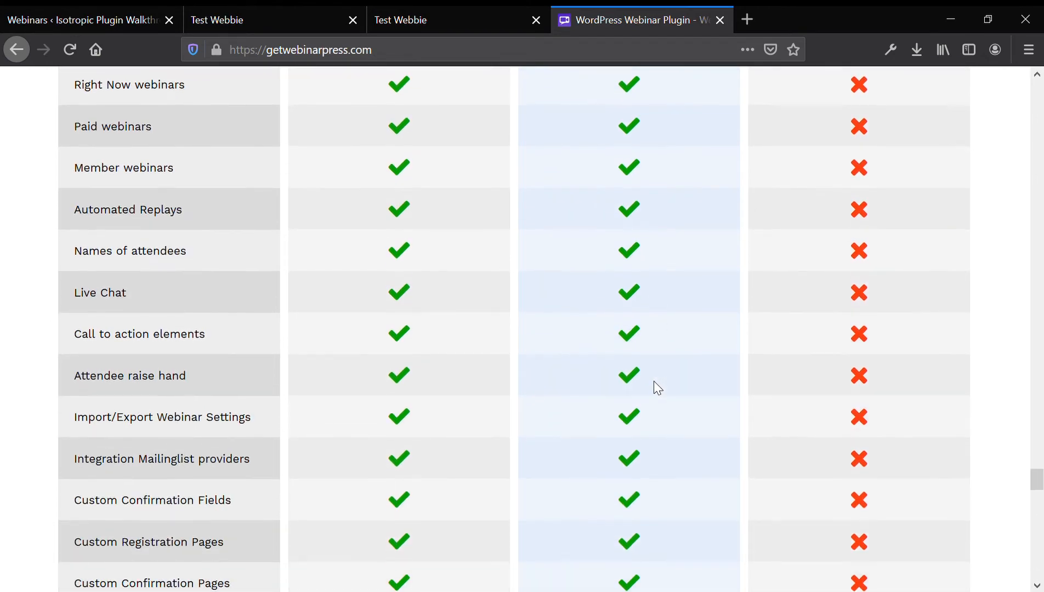
scroll(658, 388, down, 3)
scroll(657, 388, down, 2)
scroll(658, 388, down, 1)
scroll(658, 388, down, 2)
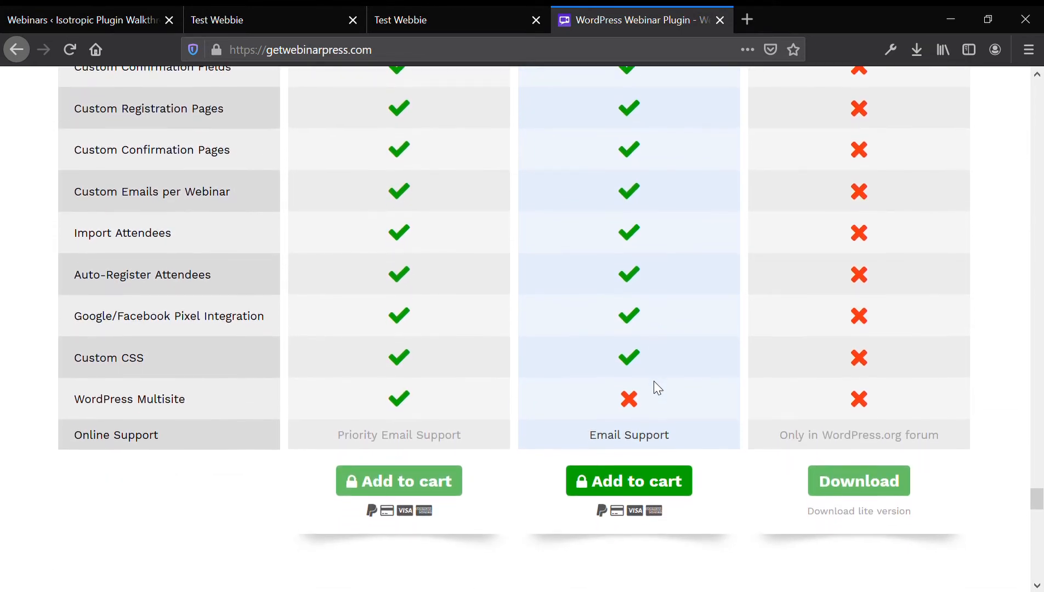
scroll(658, 388, down, 2)
scroll(657, 387, down, 2)
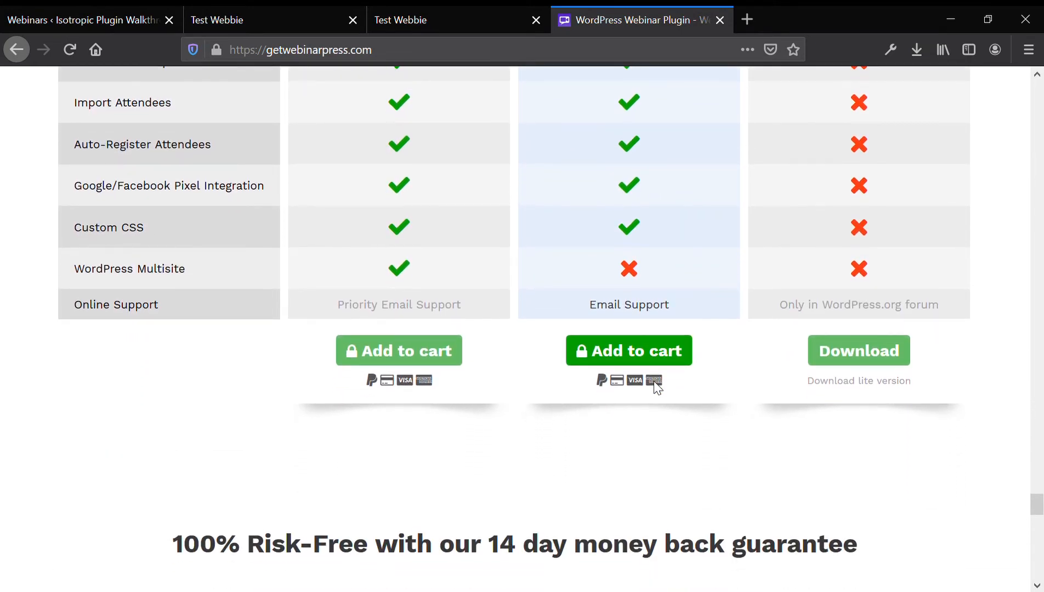
scroll(658, 388, up, 8)
scroll(657, 388, down, 5)
scroll(657, 388, down, 1)
scroll(662, 390, down, 4)
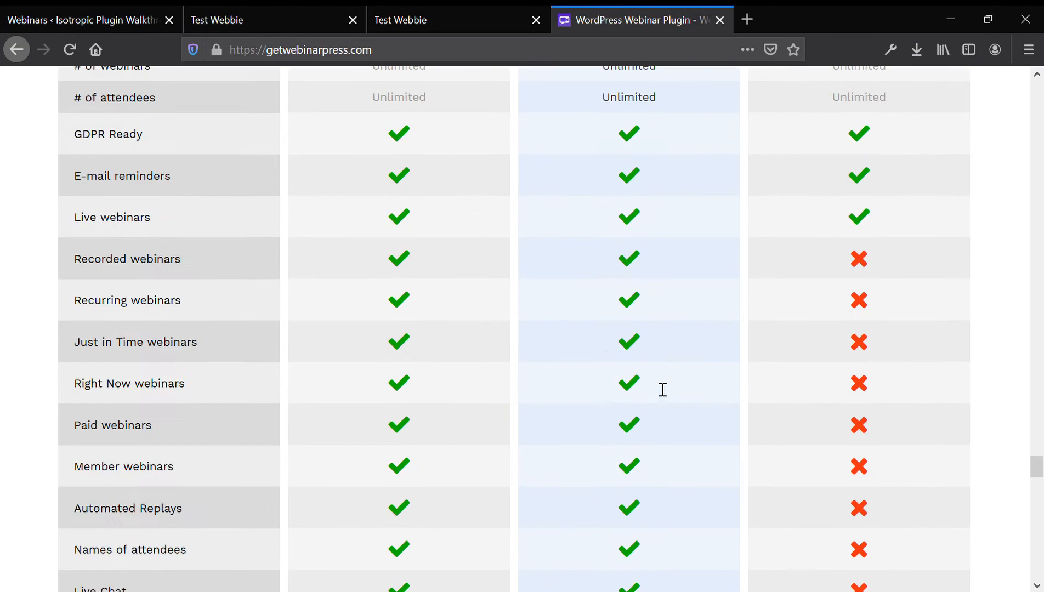
scroll(662, 390, down, 6)
scroll(662, 391, up, 4)
scroll(663, 391, up, 2)
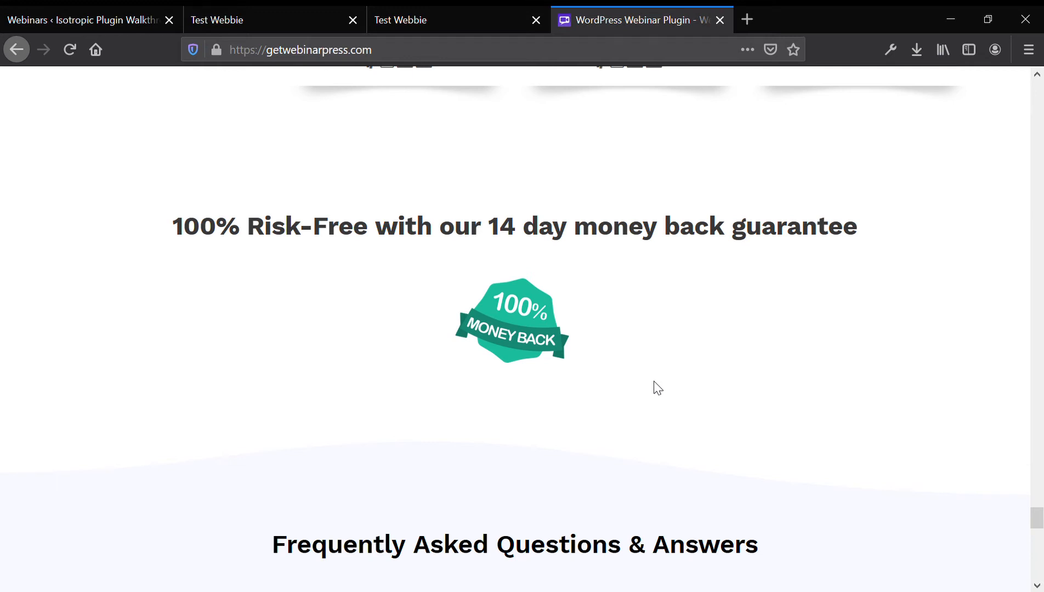
Step: Return to the WordPress Webinars admin list showing Test Webbie
click(127, 18)
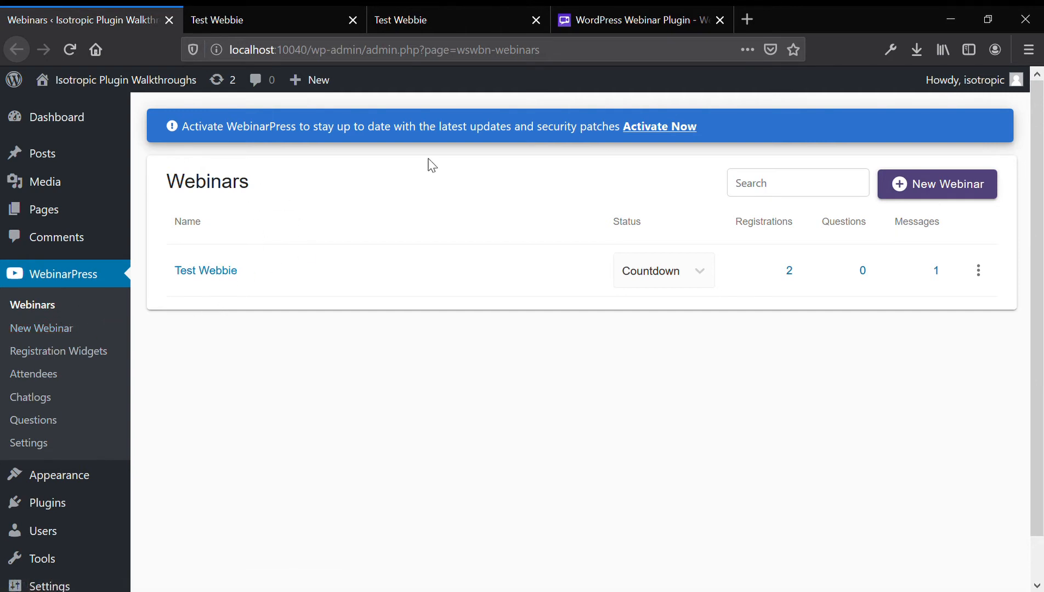
Step: Preview the Test Webbie tab, then open Test Webbie for editing and select its host name
click(261, 17)
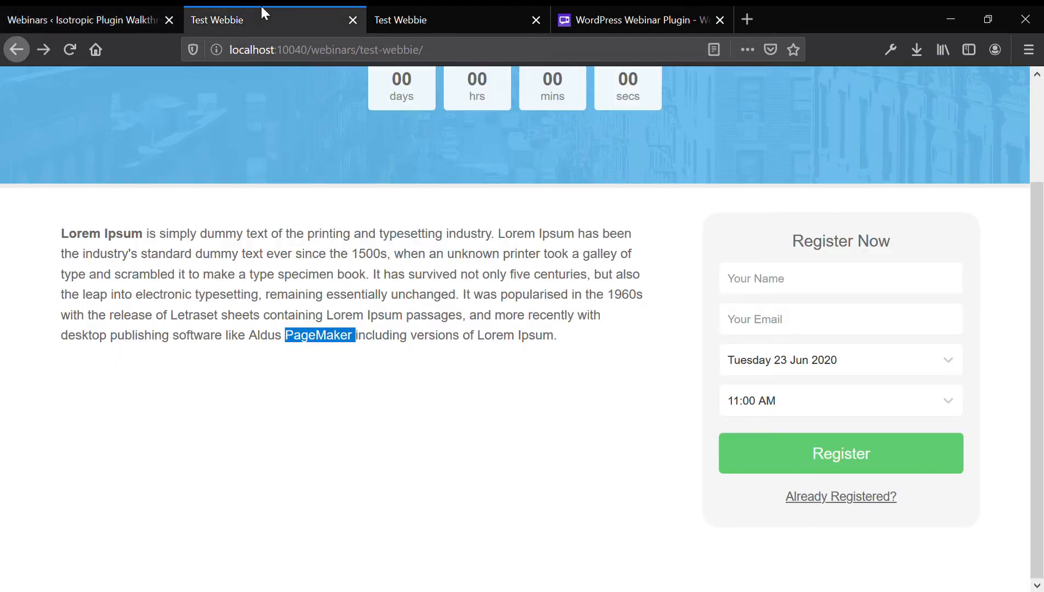
click(105, 5)
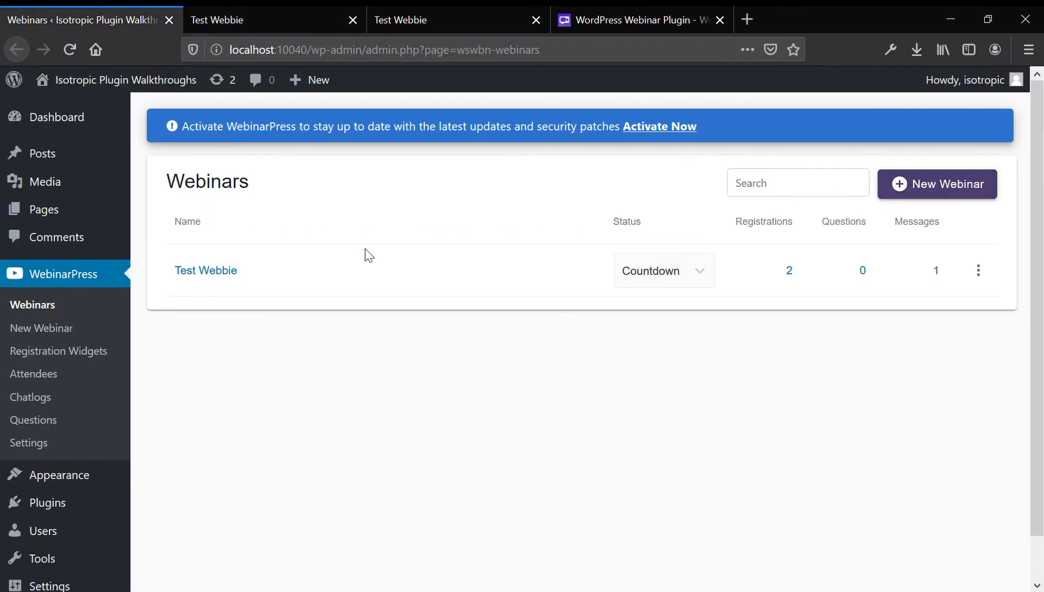
click(206, 270)
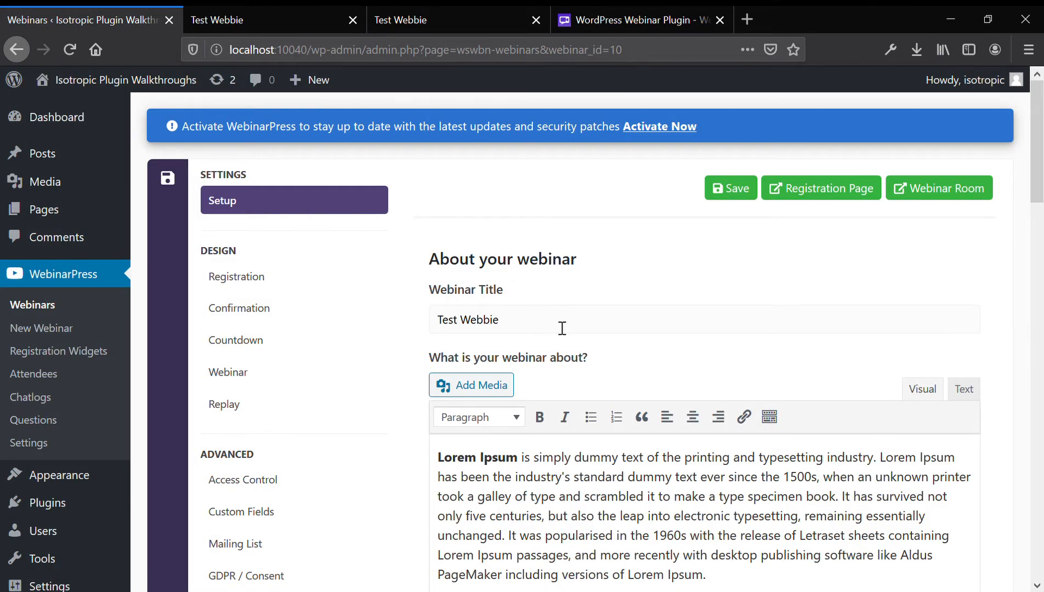
scroll(563, 326, down, 2)
scroll(563, 327, down, 2)
scroll(609, 345, down, 5)
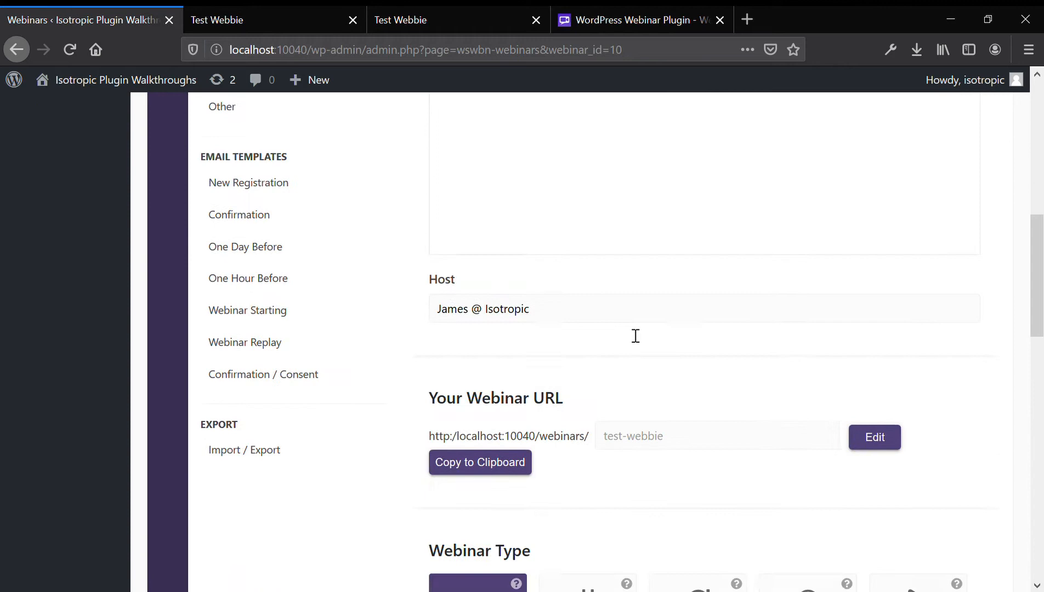
scroll(609, 334, down, 3)
triple_click(591, 244)
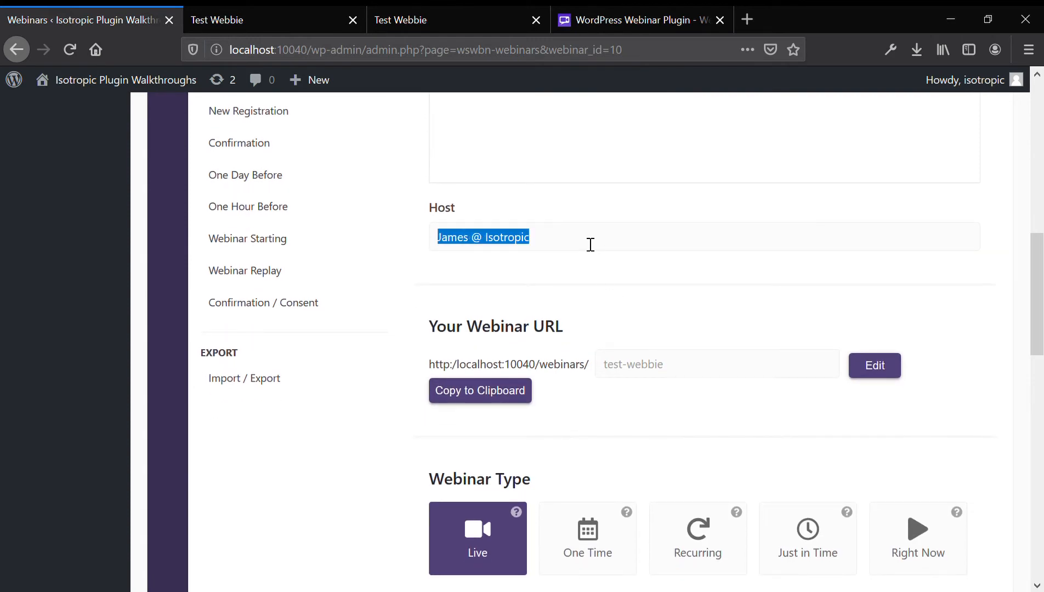
scroll(590, 244, down, 2)
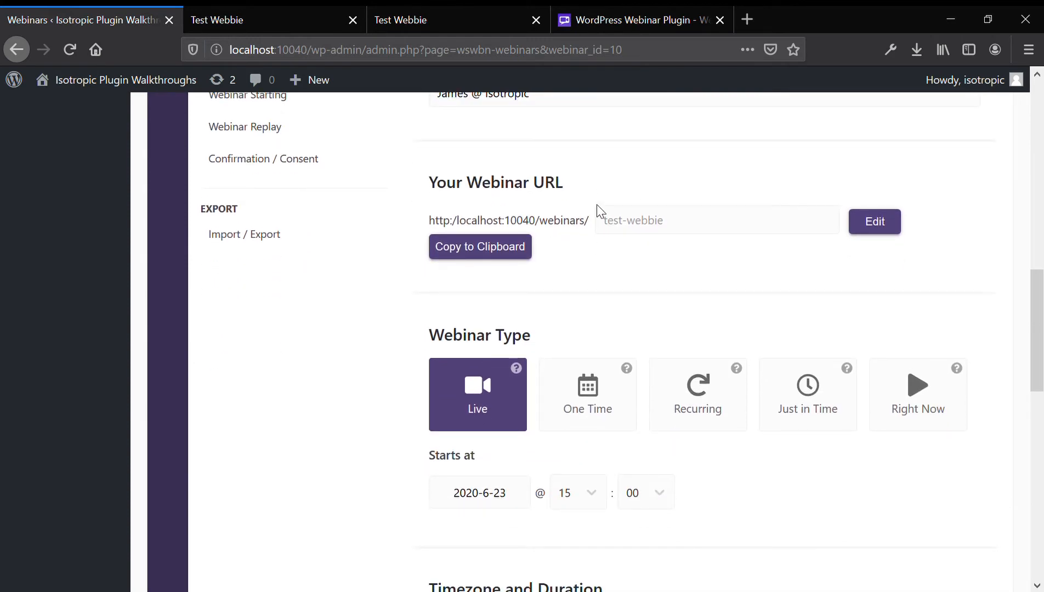
scroll(598, 211, down, 1)
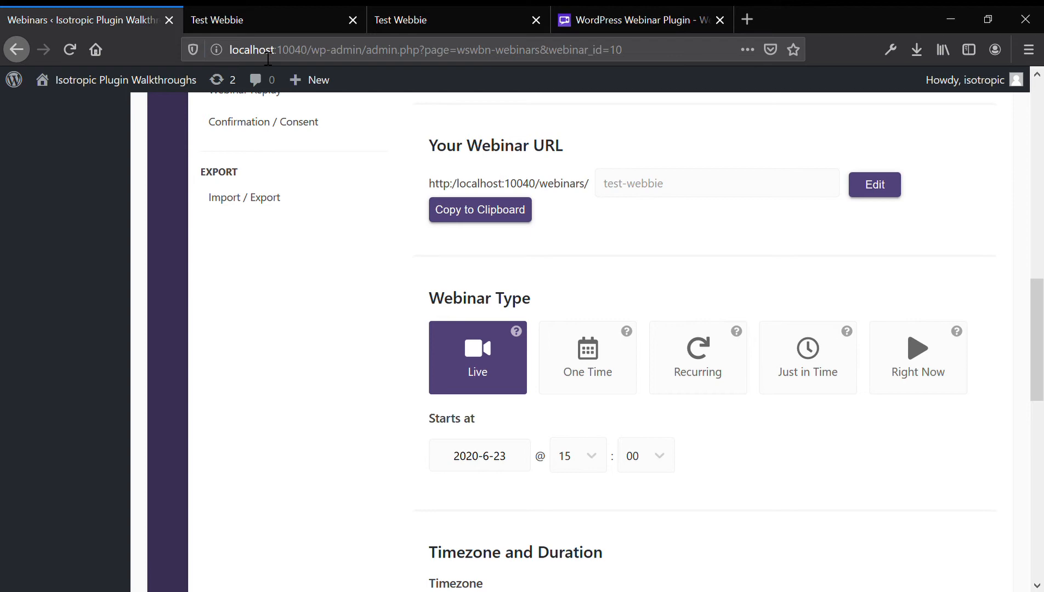
scroll(163, 237, up, 10)
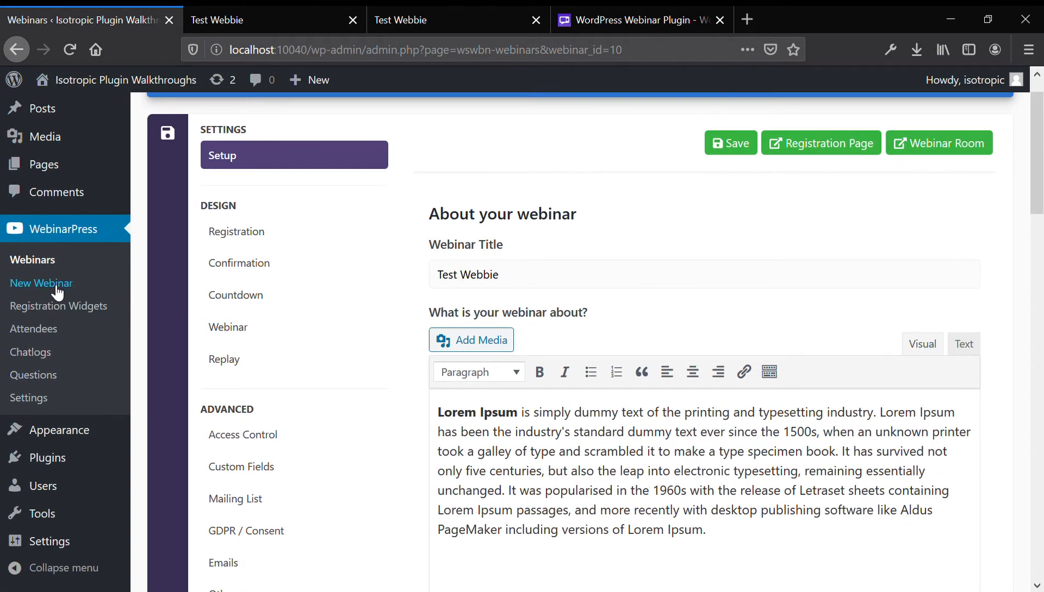
Step: Start a blank New Webinar and view the Webinar Source dropdown options without changing them
click(41, 274)
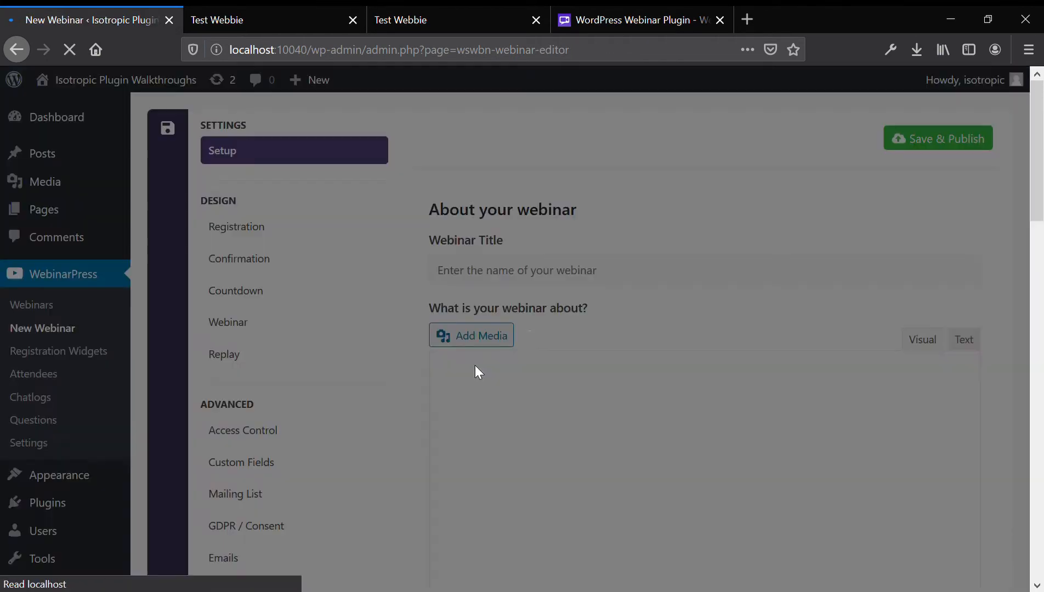
scroll(529, 387, down, 5)
scroll(530, 386, down, 3)
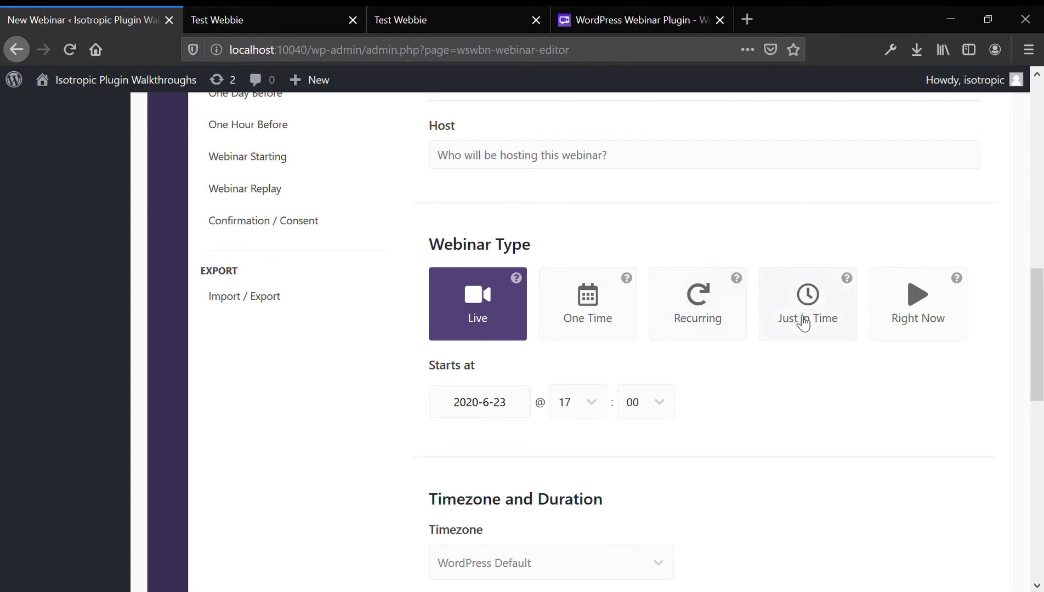
scroll(902, 319, down, 3)
scroll(898, 318, down, 4)
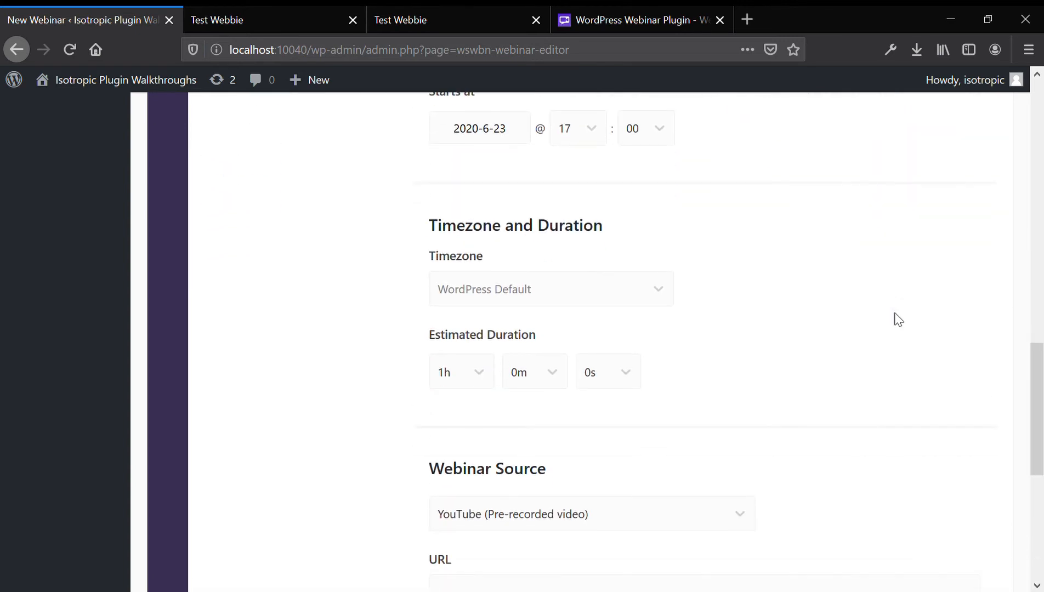
scroll(898, 318, down, 2)
scroll(816, 318, down, 2)
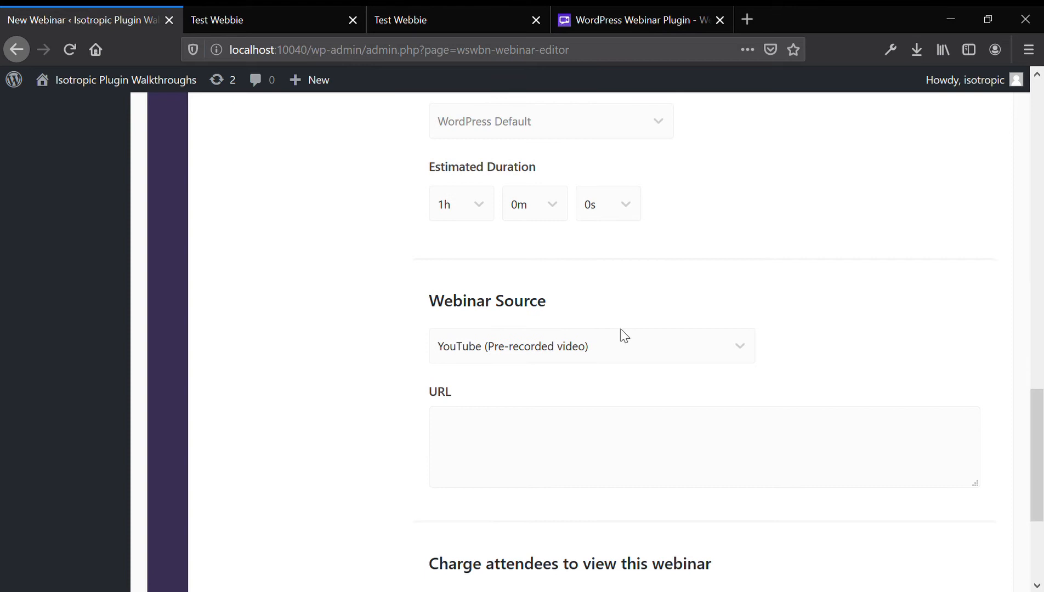
click(620, 349)
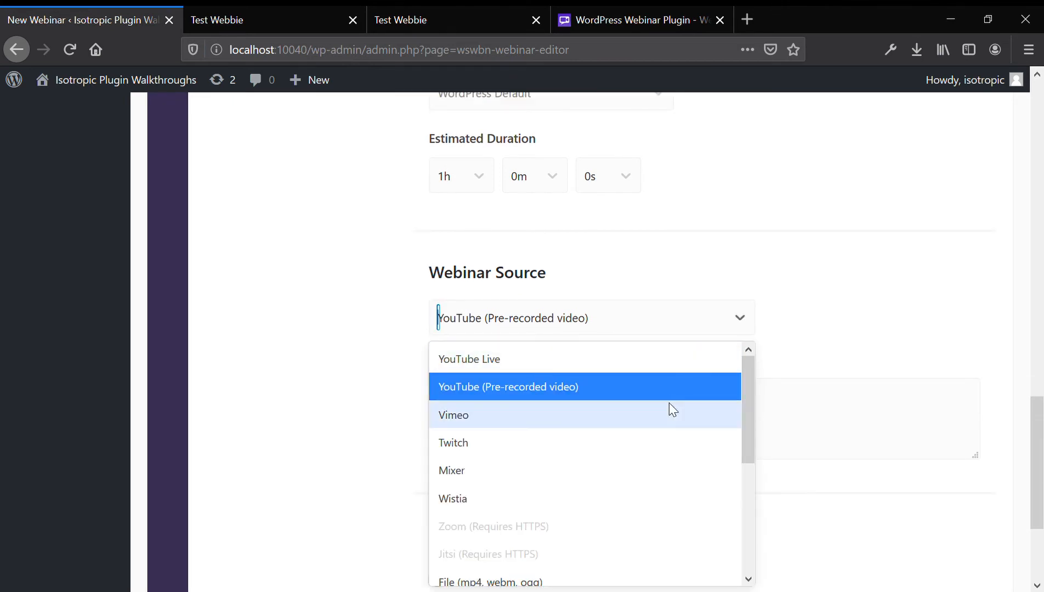
scroll(669, 370, down, 3)
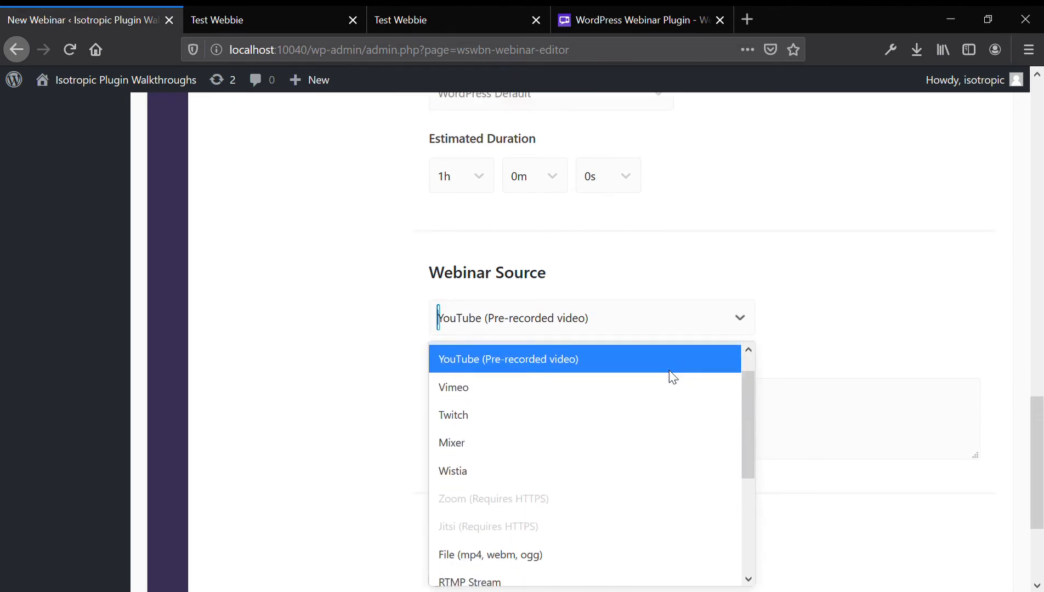
scroll(845, 386, down, 2)
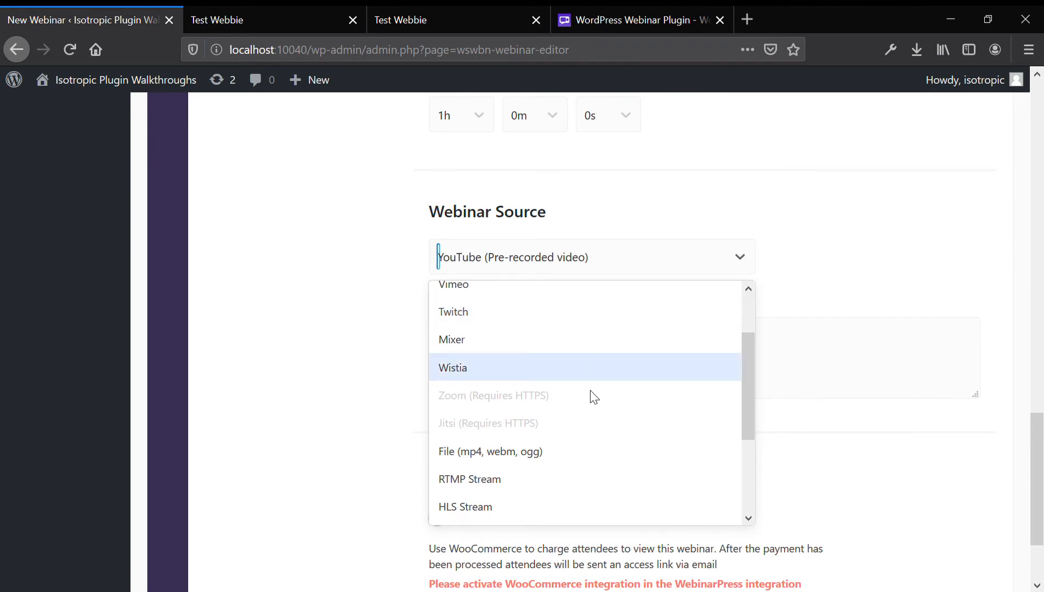
scroll(574, 432, down, 3)
scroll(577, 435, down, 2)
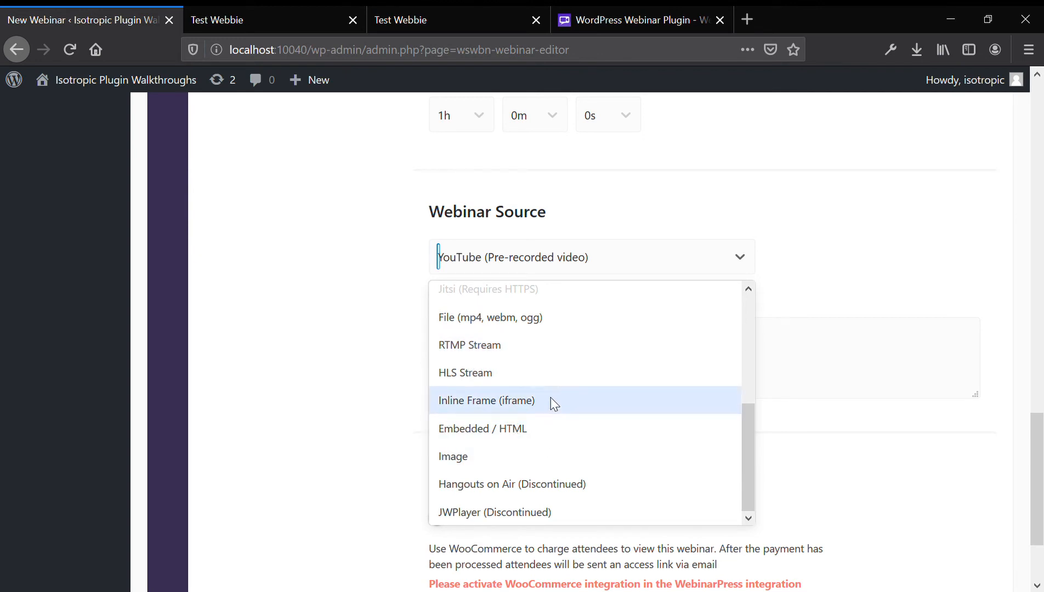
scroll(551, 408, up, 5)
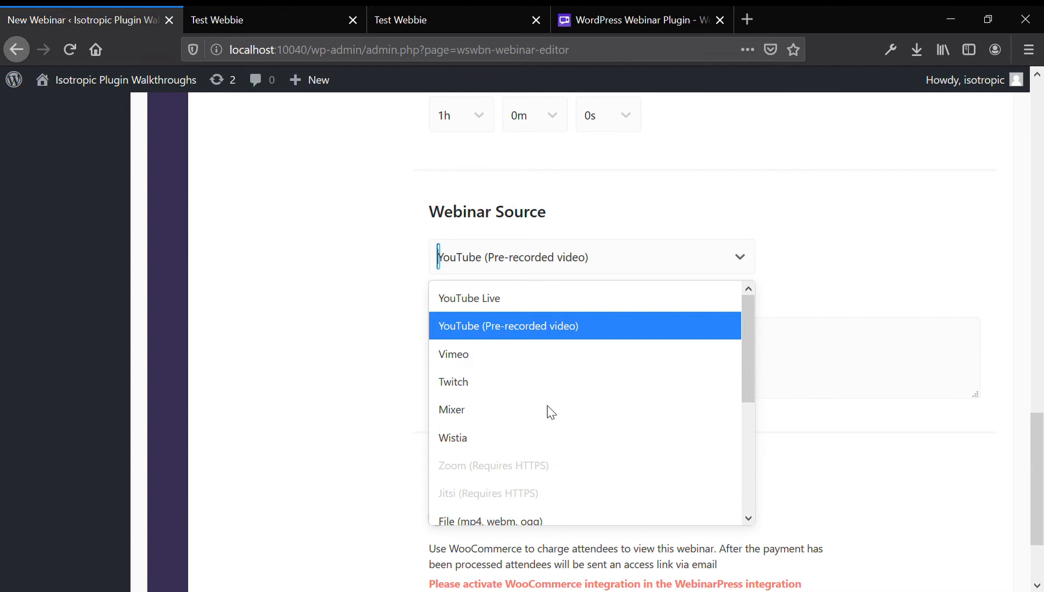
click(282, 371)
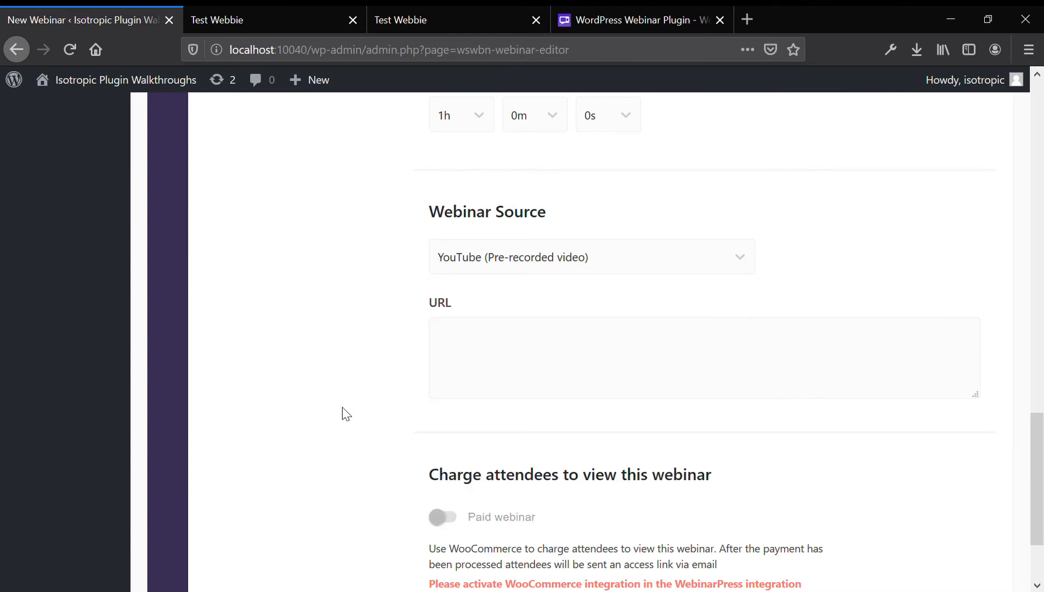
scroll(342, 414, down, 3)
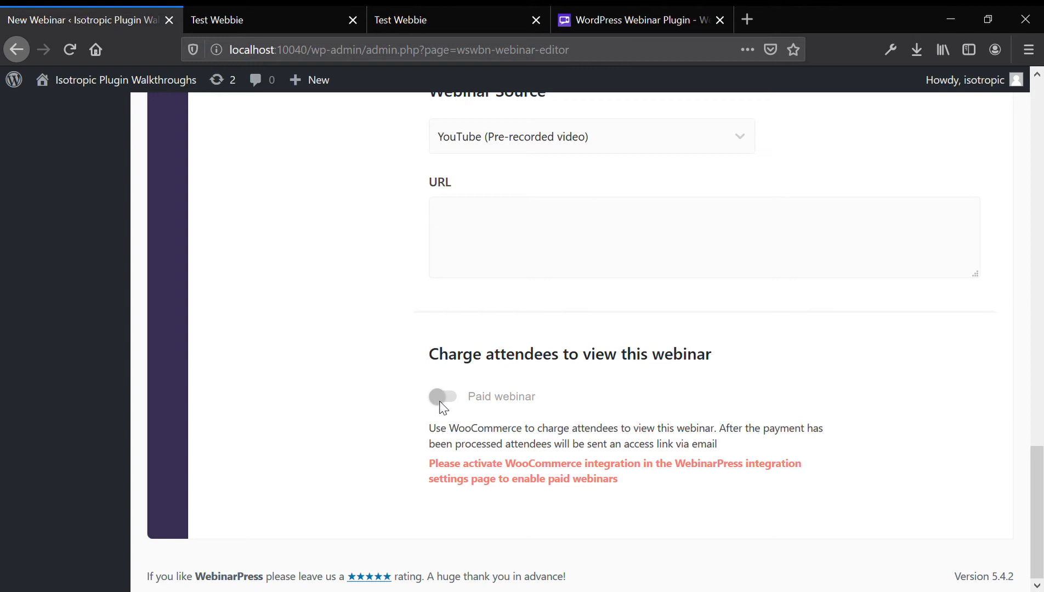
scroll(439, 406, up, 3)
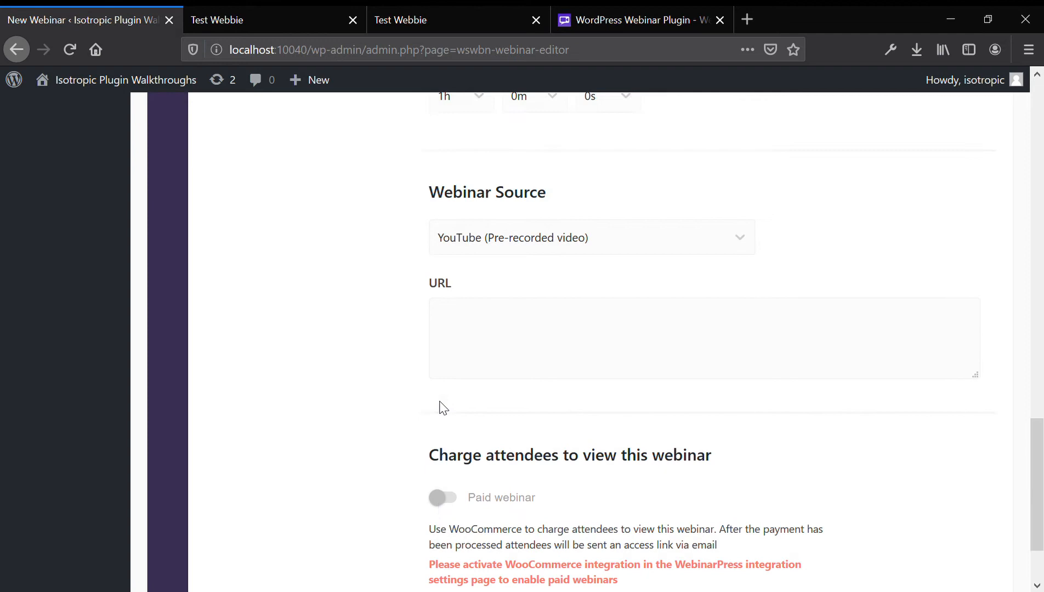
scroll(440, 407, up, 4)
scroll(439, 407, up, 4)
scroll(439, 407, up, 4)
scroll(439, 407, up, 4)
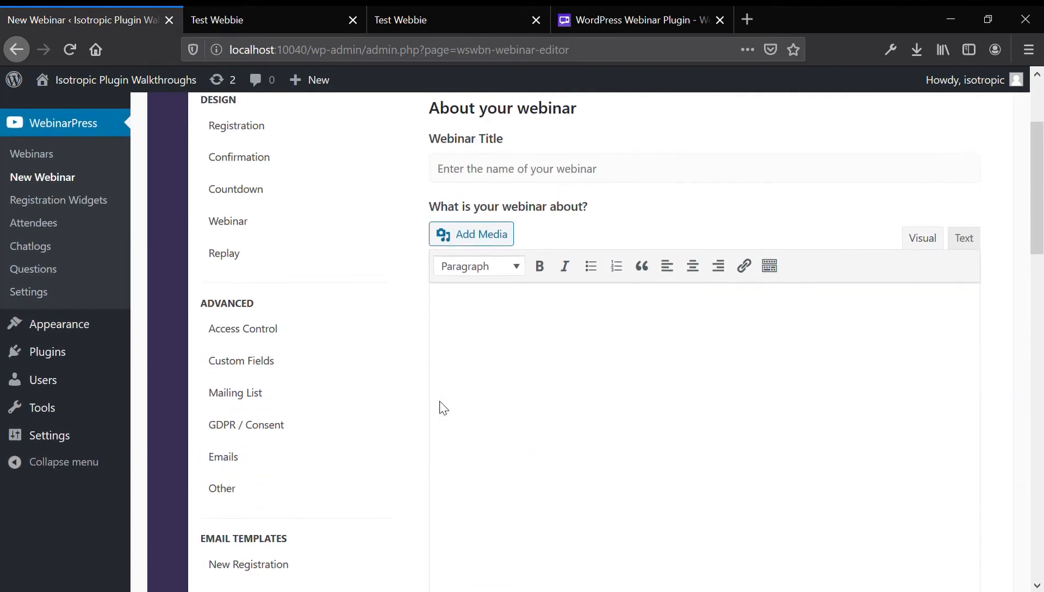
scroll(439, 406, up, 4)
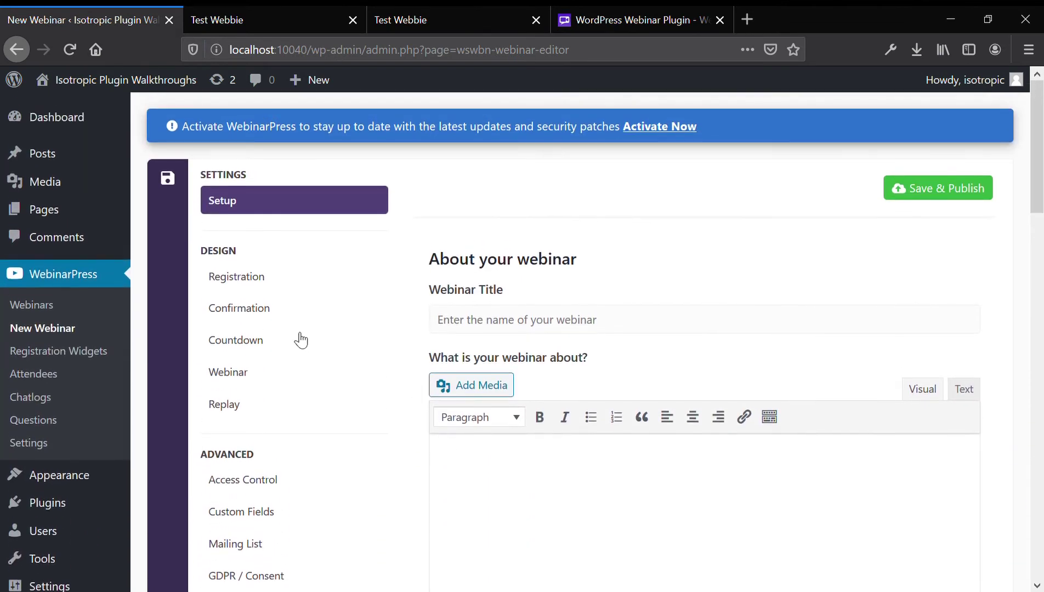
Step: Tour the Registration, Confirmation, Countdown, Webinar and Replay page design sections
click(236, 276)
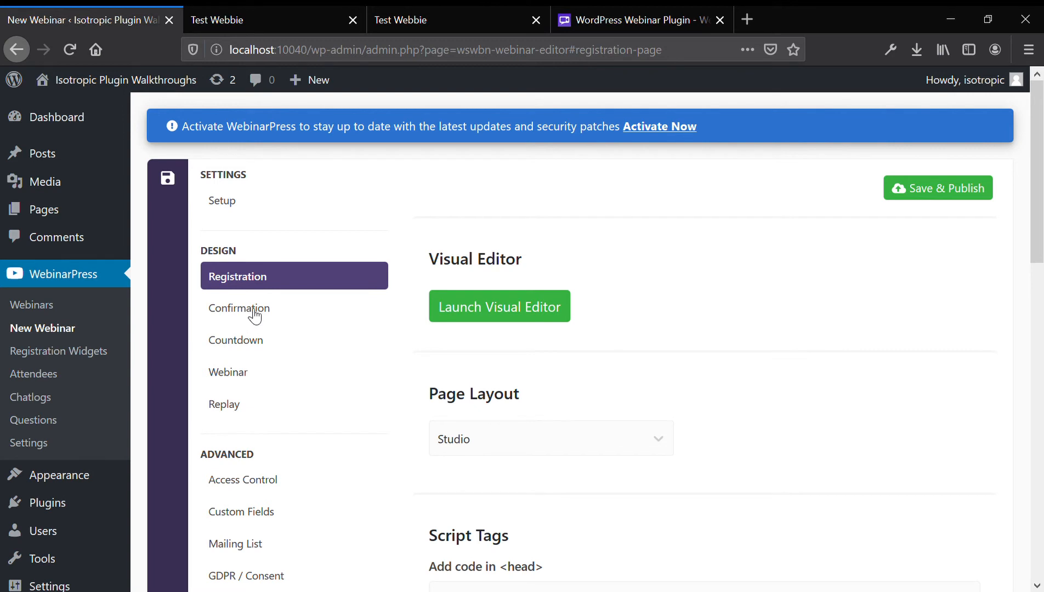
click(255, 315)
click(245, 344)
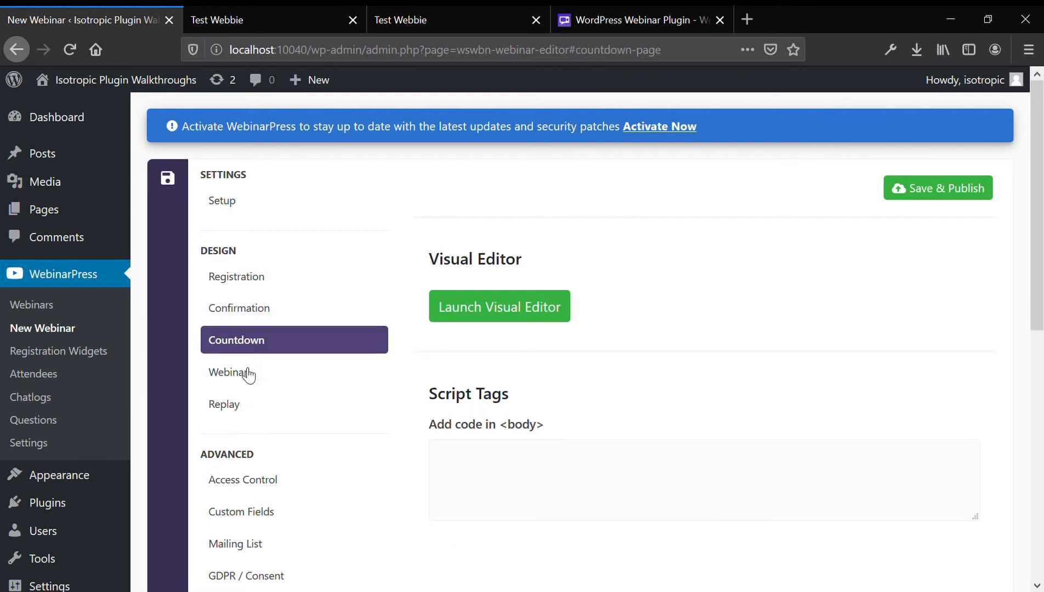
click(249, 374)
click(249, 407)
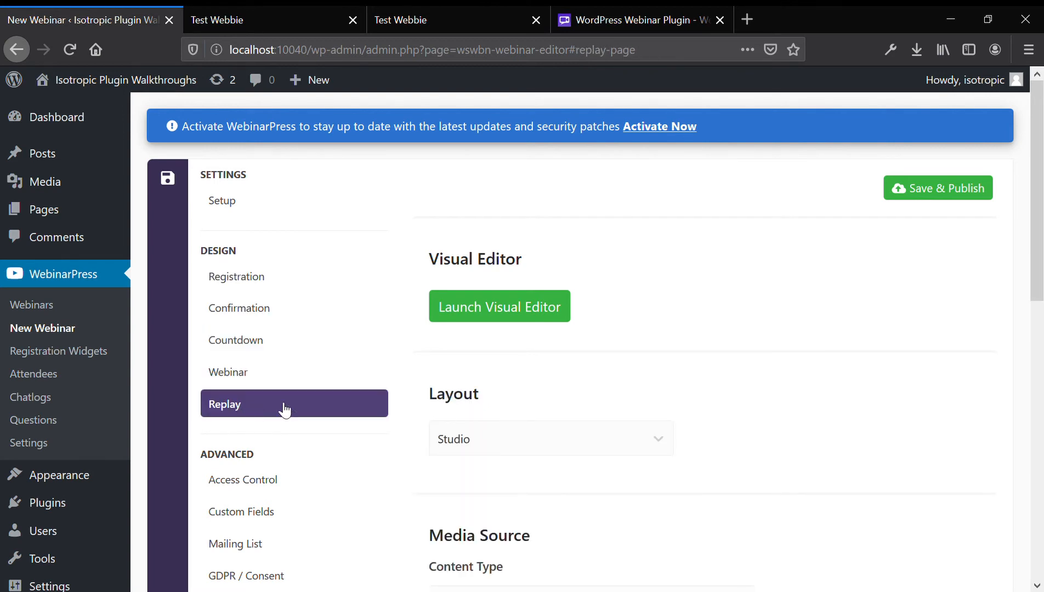
scroll(300, 407, down, 3)
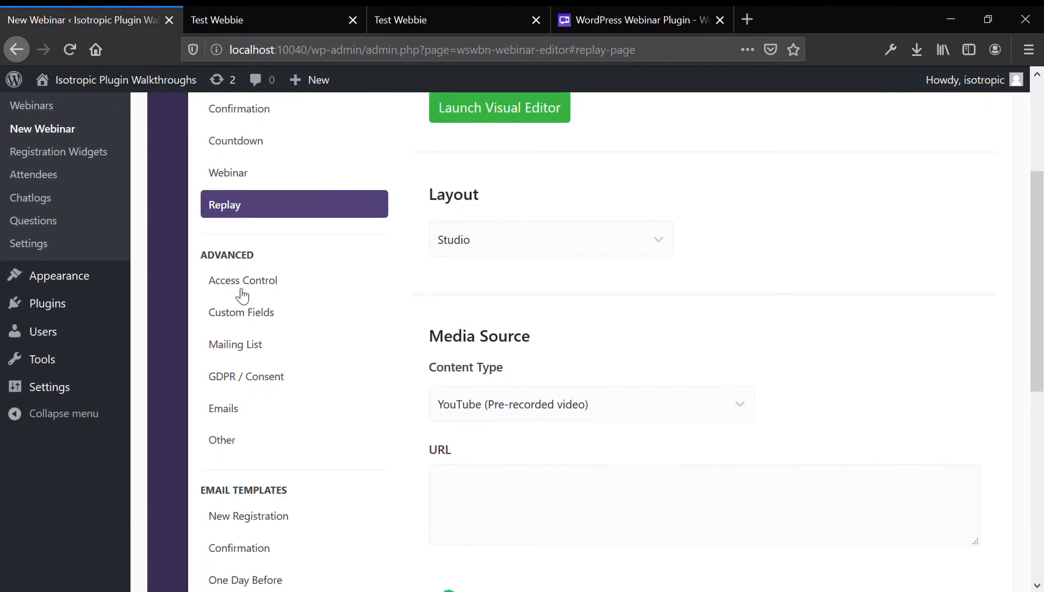
Step: Tour the Access Control, Custom Fields, Mailing List, GDPR / Consent, Emails and Other sections
click(243, 280)
scroll(316, 328, up, 3)
scroll(316, 328, down, 1)
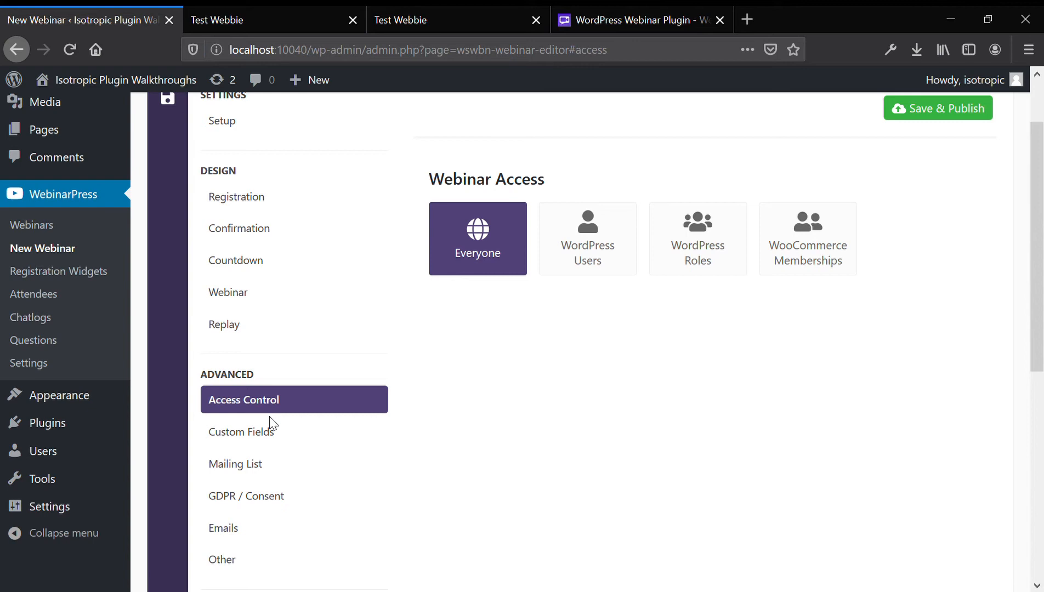
click(267, 432)
click(265, 469)
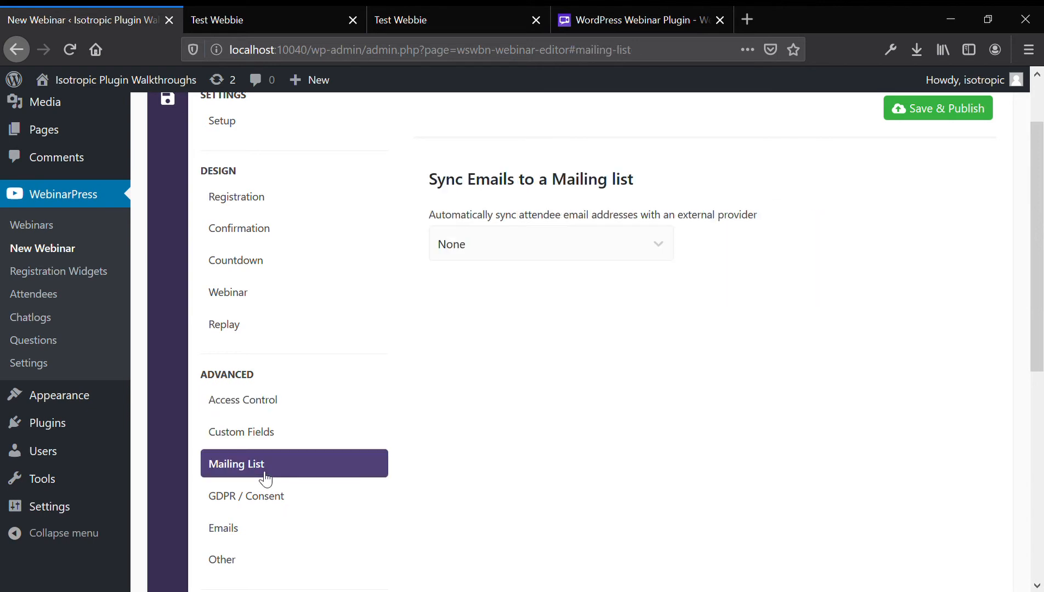
scroll(265, 468, down, 2)
click(264, 405)
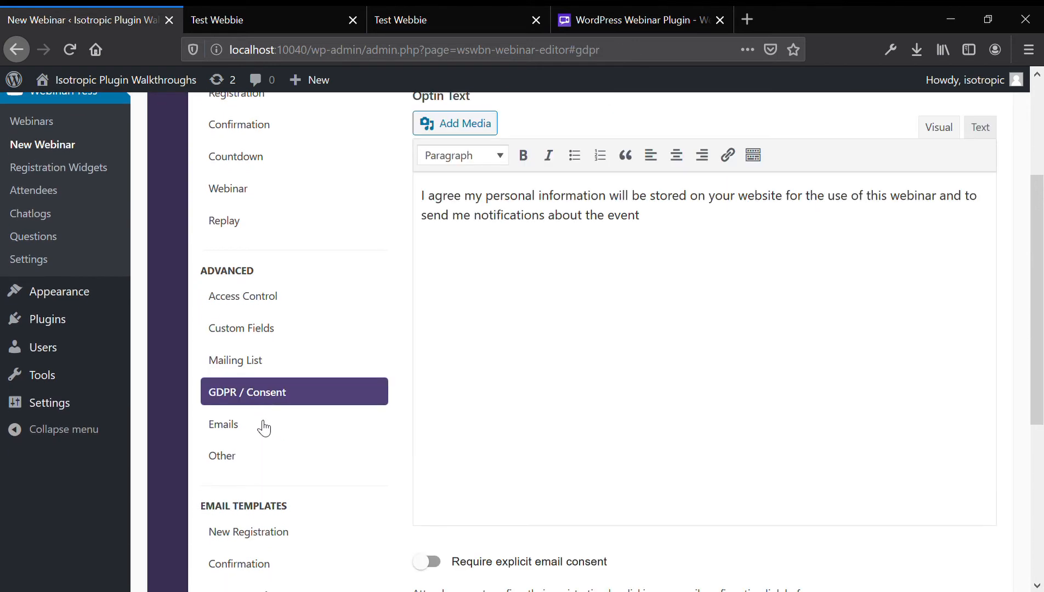
click(264, 423)
click(260, 460)
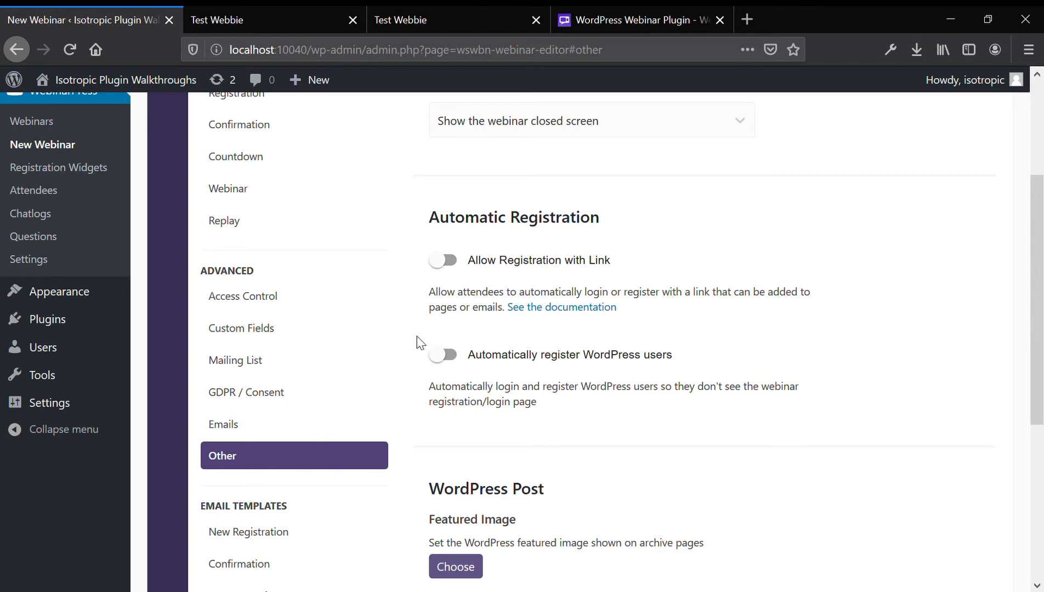
scroll(489, 351, down, 3)
scroll(473, 310, down, 1)
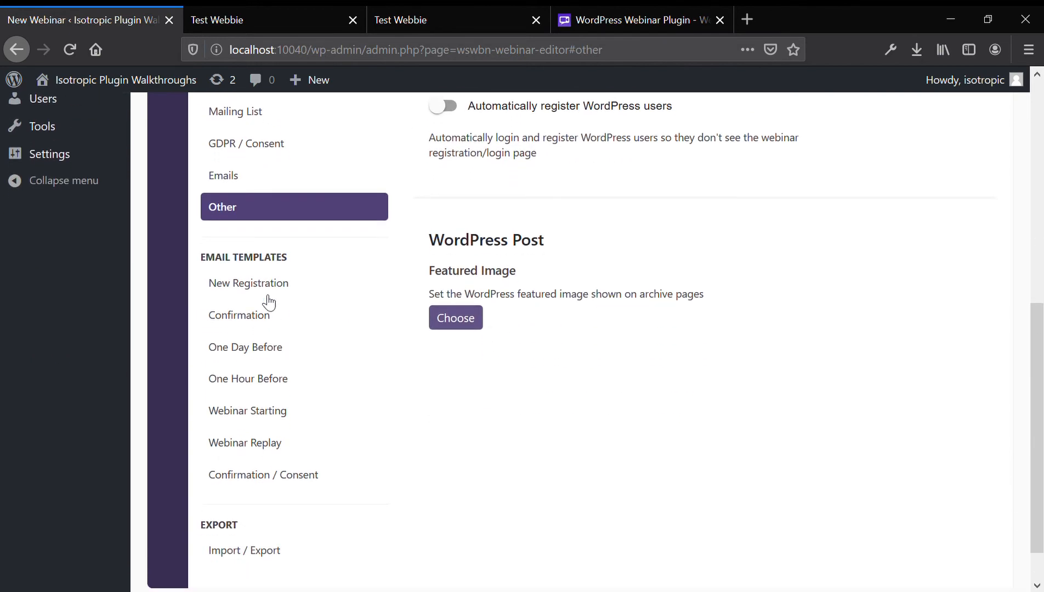
Step: Take the New Registration email off global settings to reveal its subject and content
click(248, 285)
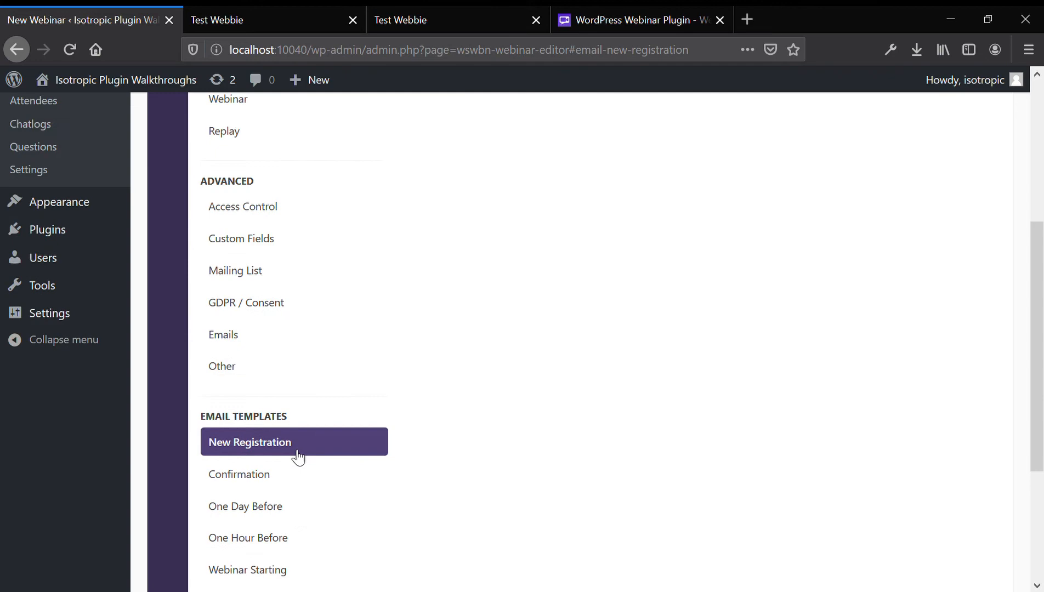
scroll(297, 456, down, 1)
scroll(298, 456, down, 3)
scroll(339, 404, up, 2)
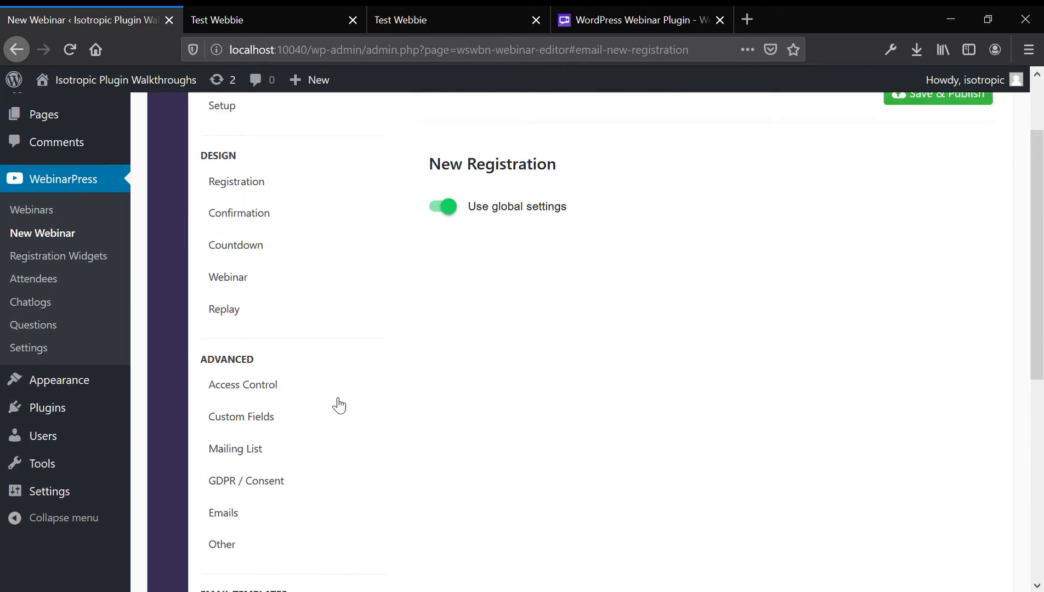
scroll(339, 403, up, 1)
click(443, 249)
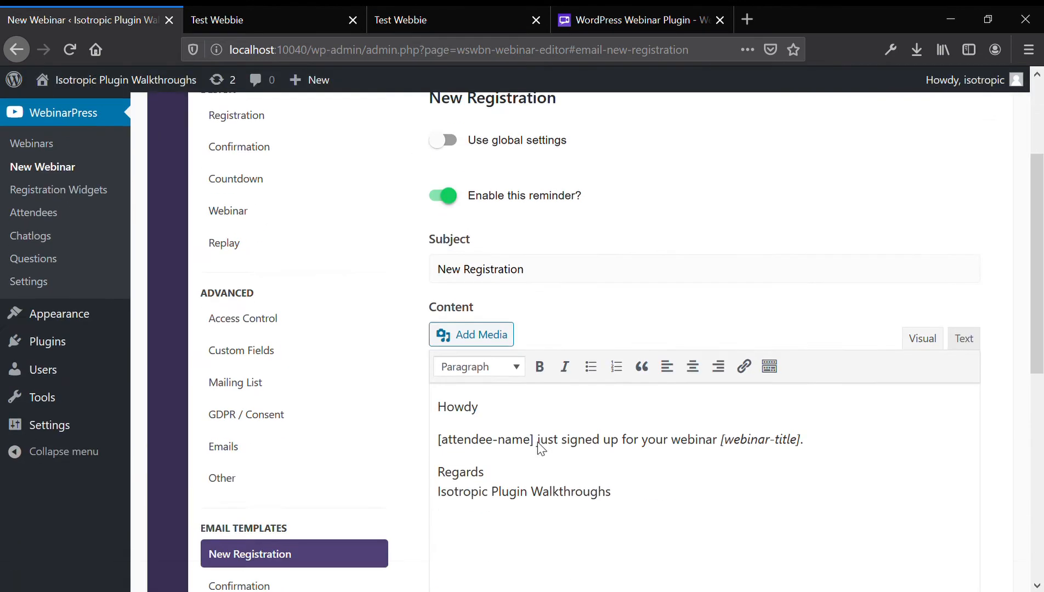
scroll(538, 447, down, 1)
scroll(530, 400, down, 4)
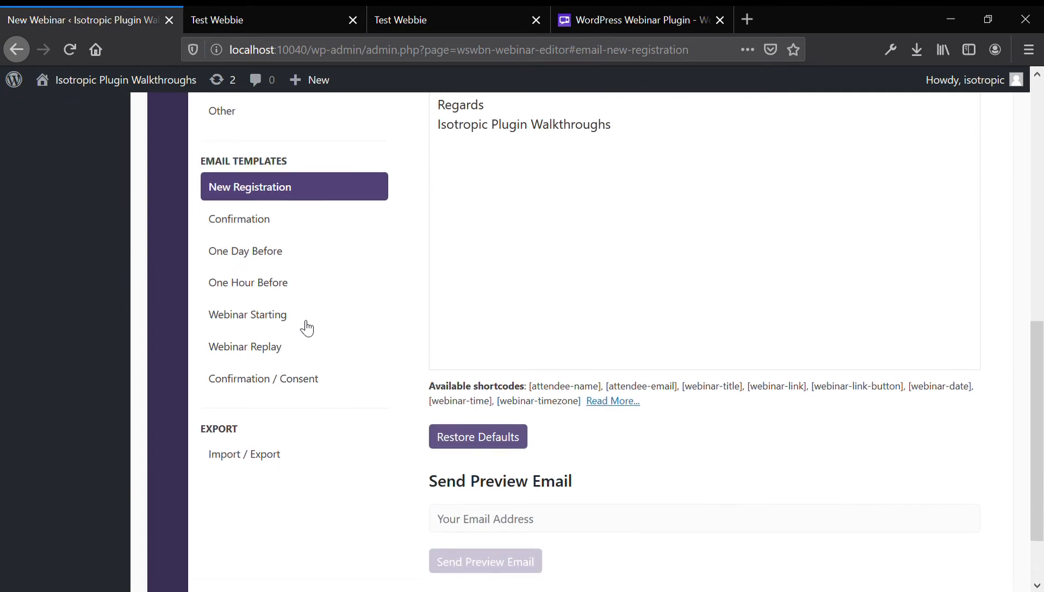
Step: Browse the Webinar Replay, Confirmation / Consent and One Hour Before email templates
click(257, 346)
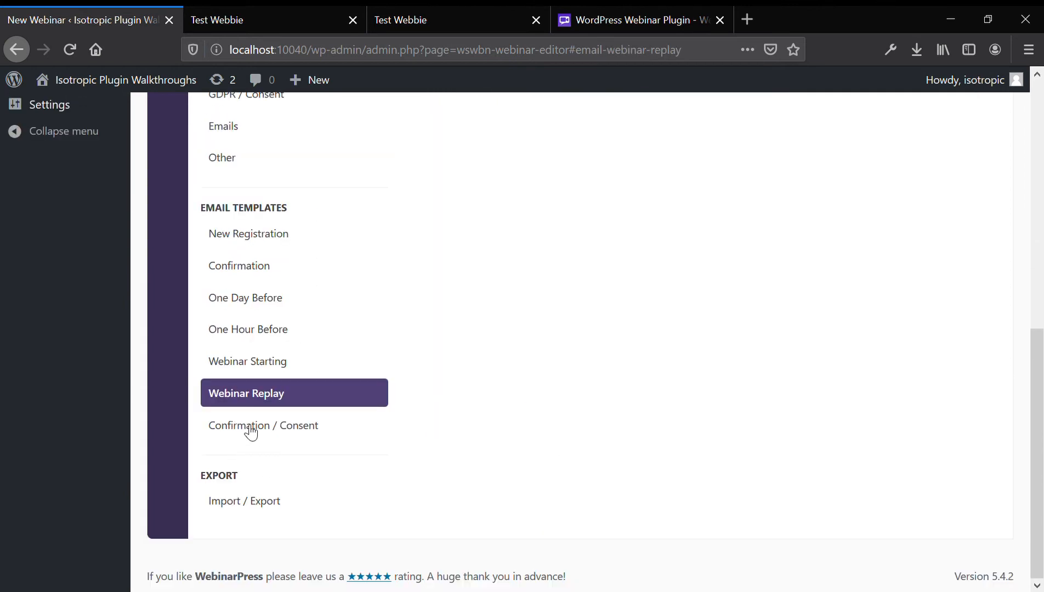
click(251, 427)
click(247, 330)
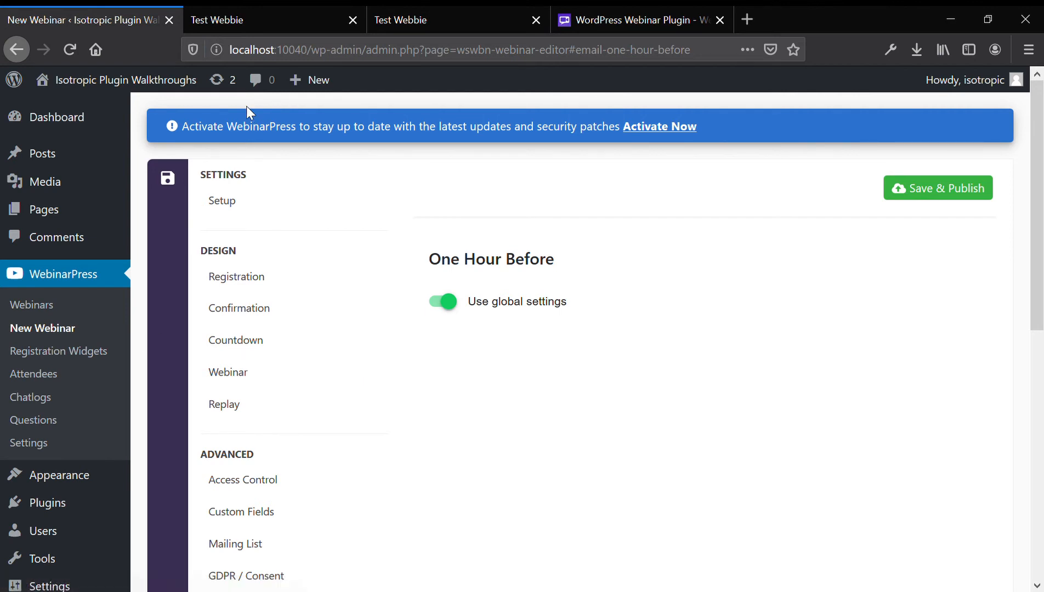
Step: Reopen Test Webbie from the Webinars list to review its URL and webinar type
click(33, 305)
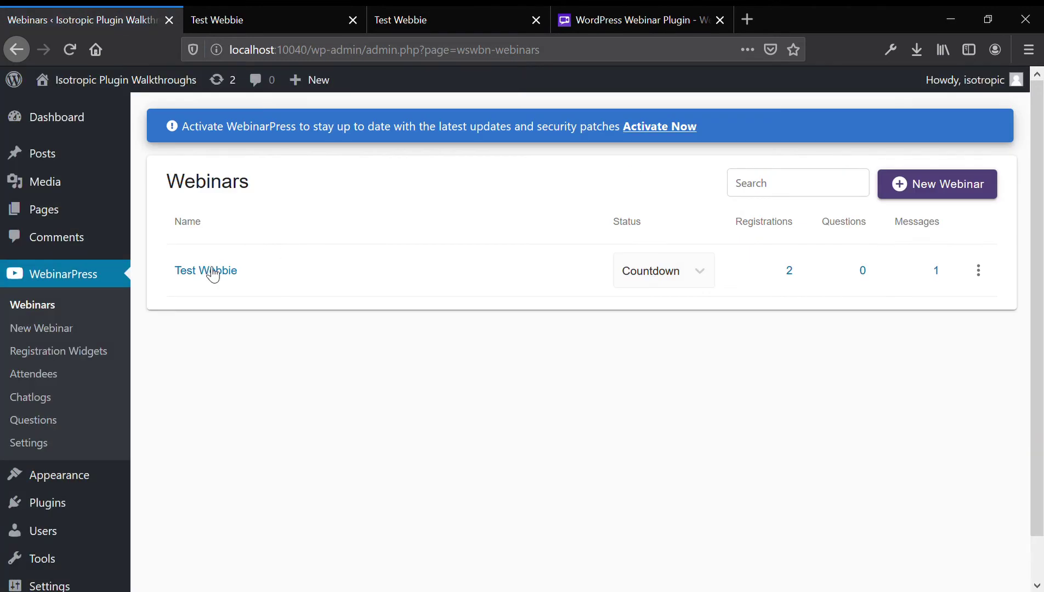
click(211, 270)
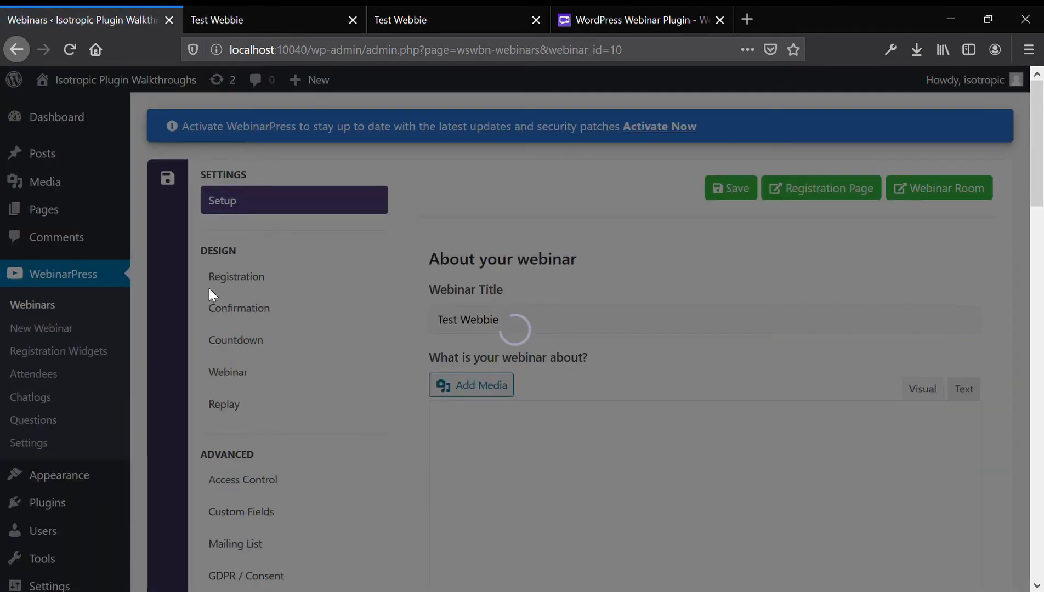
scroll(489, 303, down, 2)
scroll(490, 303, down, 10)
scroll(490, 327, down, 1)
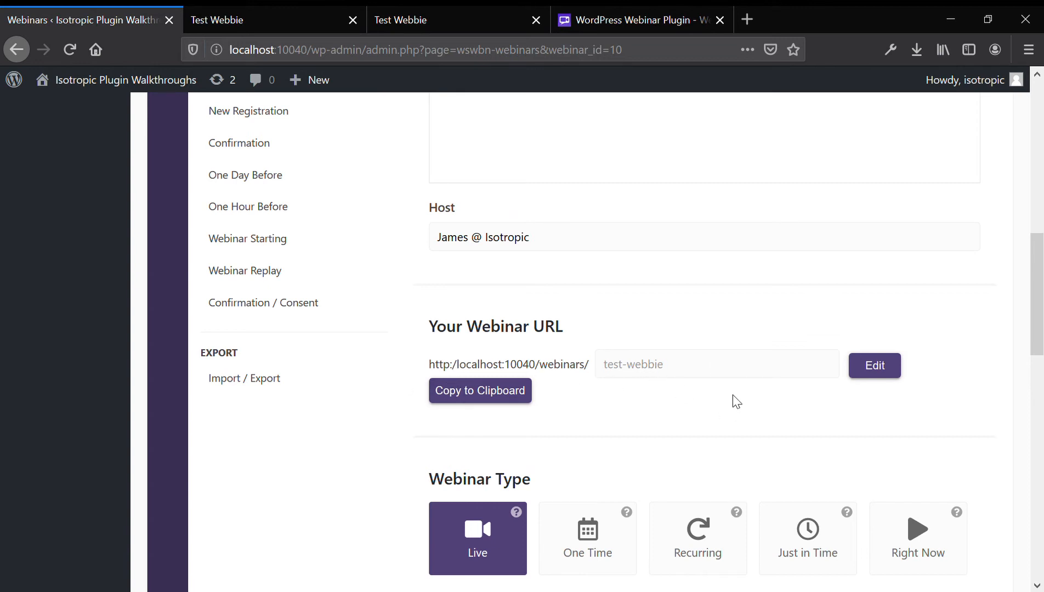
Step: Switch to Test Webbie's public registration page and review its countdown and sign-up form
click(262, 20)
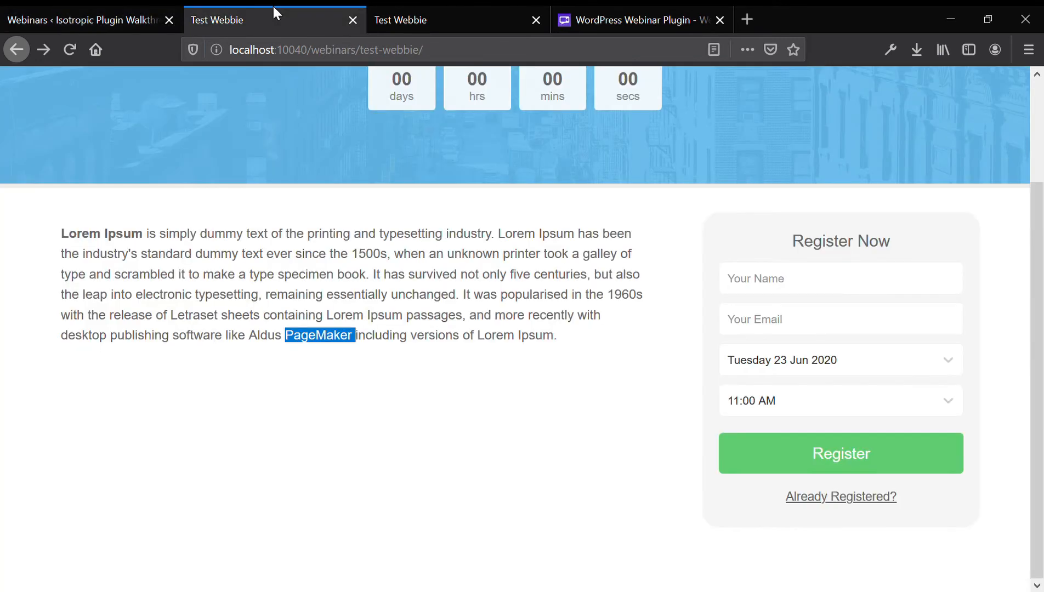
scroll(360, 167, up, 2)
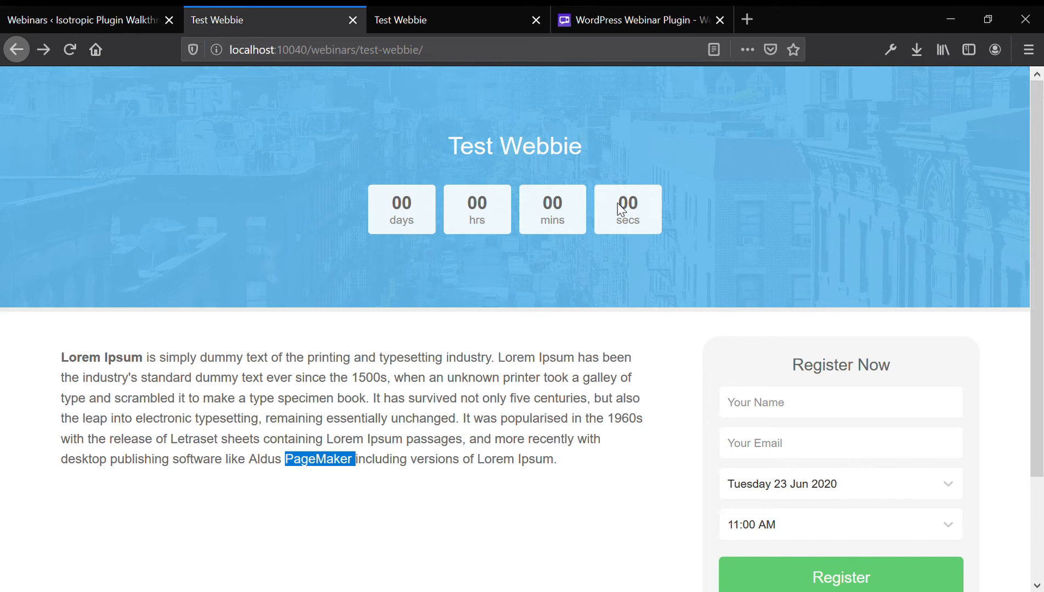
scroll(620, 424, down, 1)
click(432, 376)
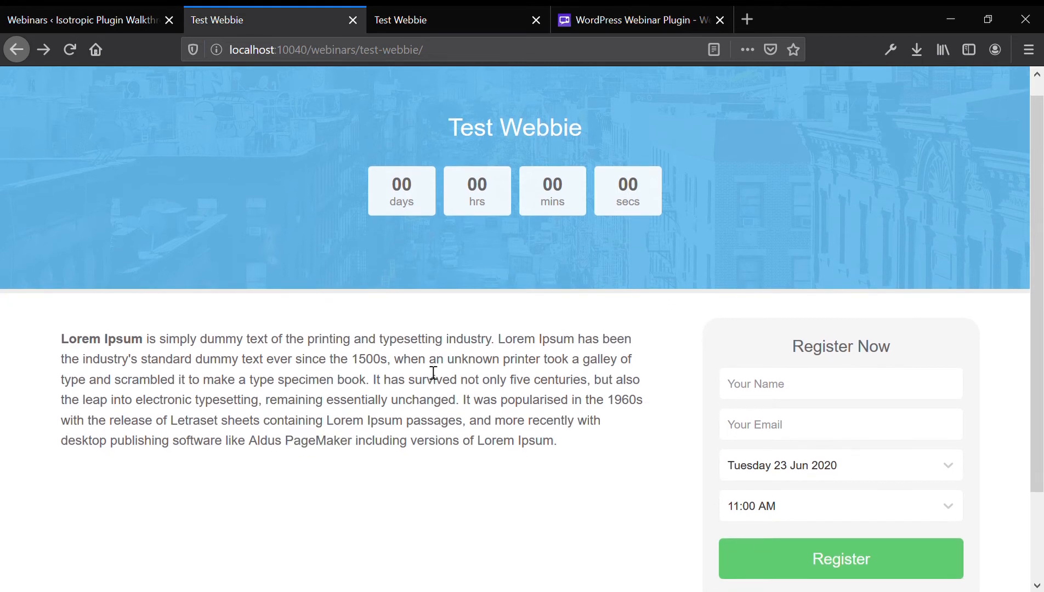
scroll(433, 373, down, 3)
scroll(327, 347, up, 3)
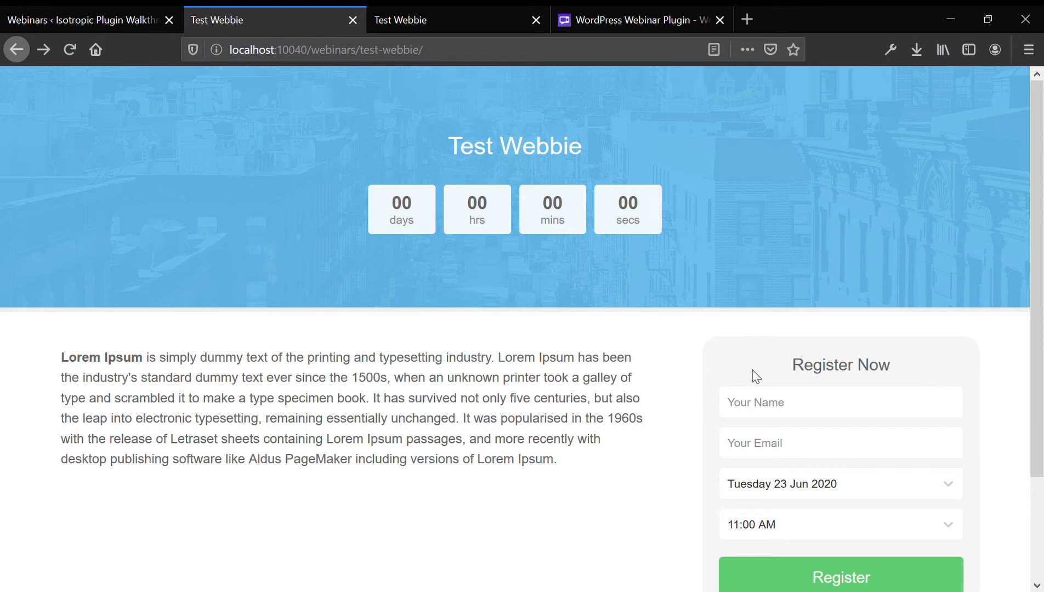
scroll(755, 376, down, 3)
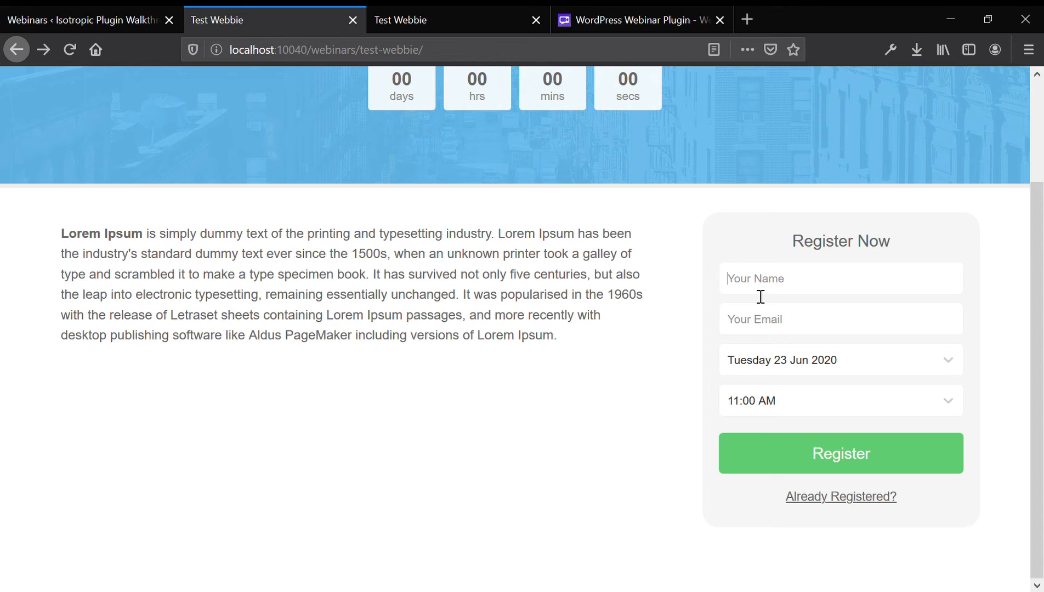
Step: Fill in name and email and keep the Tuesday 23 Jun 2020 session before registering
click(755, 320)
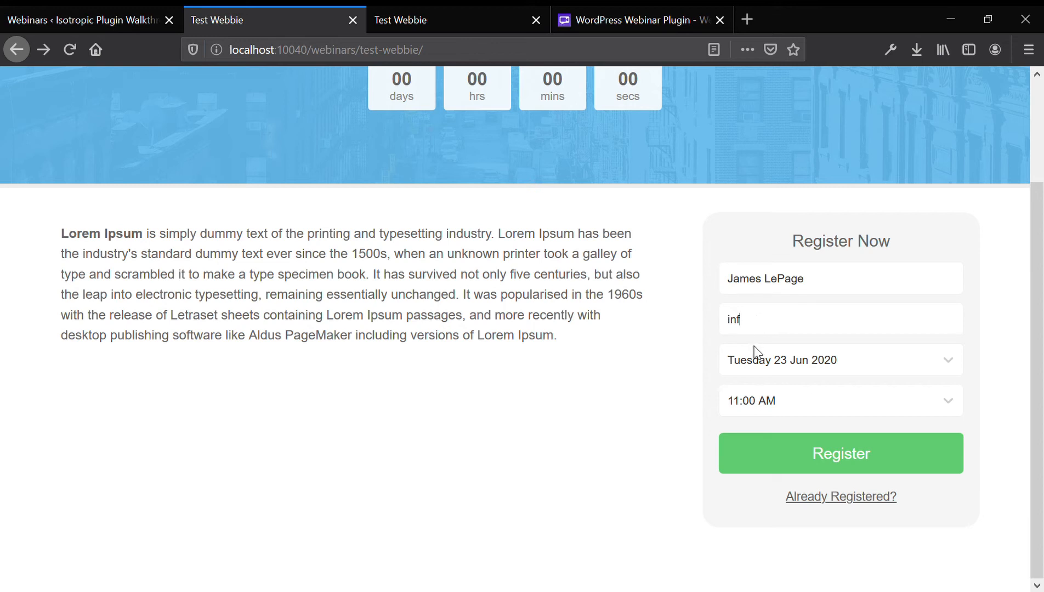
click(784, 364)
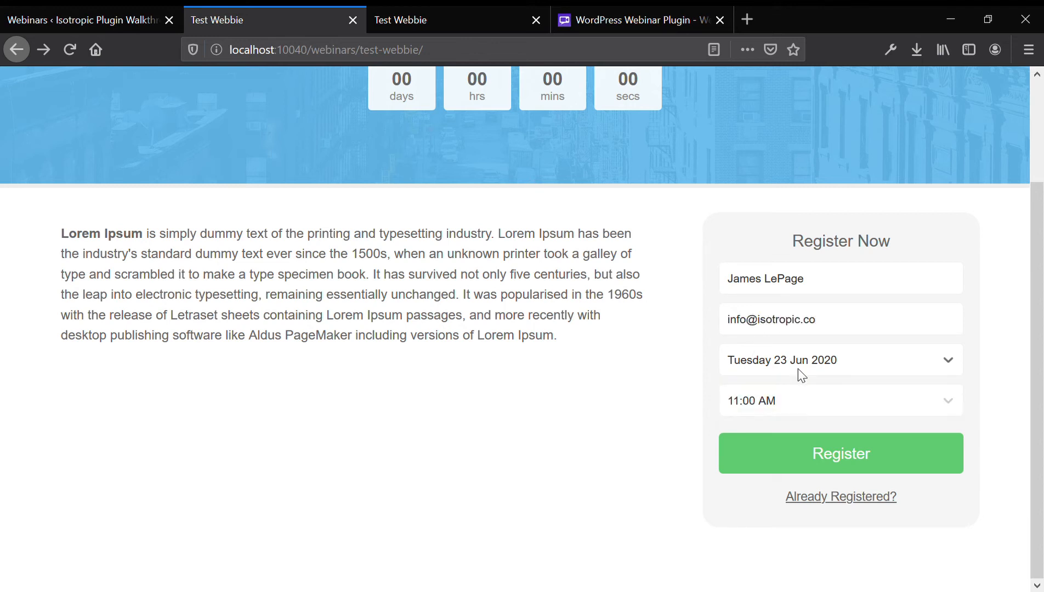
click(812, 402)
click(826, 360)
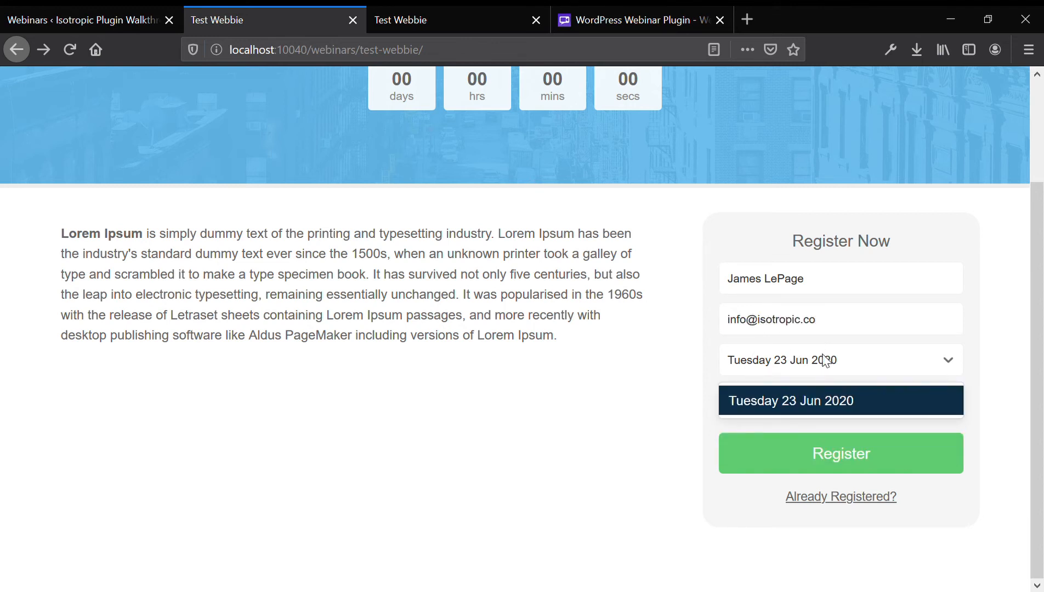
click(825, 398)
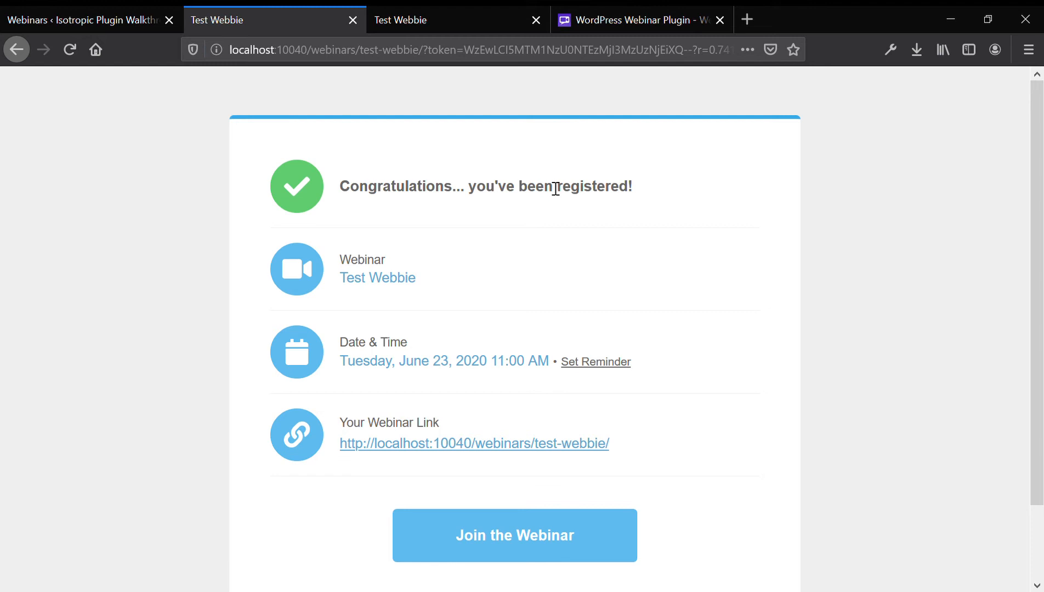
scroll(486, 382, down, 2)
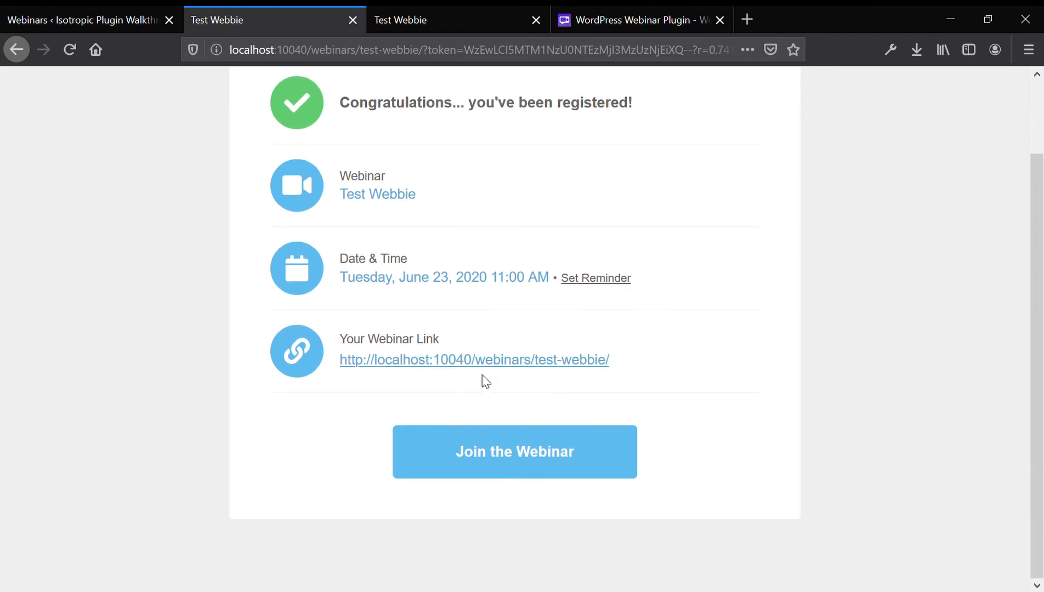
Step: Check the session date line on the confirmation page, then switch to the Test Webbie webinar room
triple_click(518, 281)
click(518, 292)
click(439, 19)
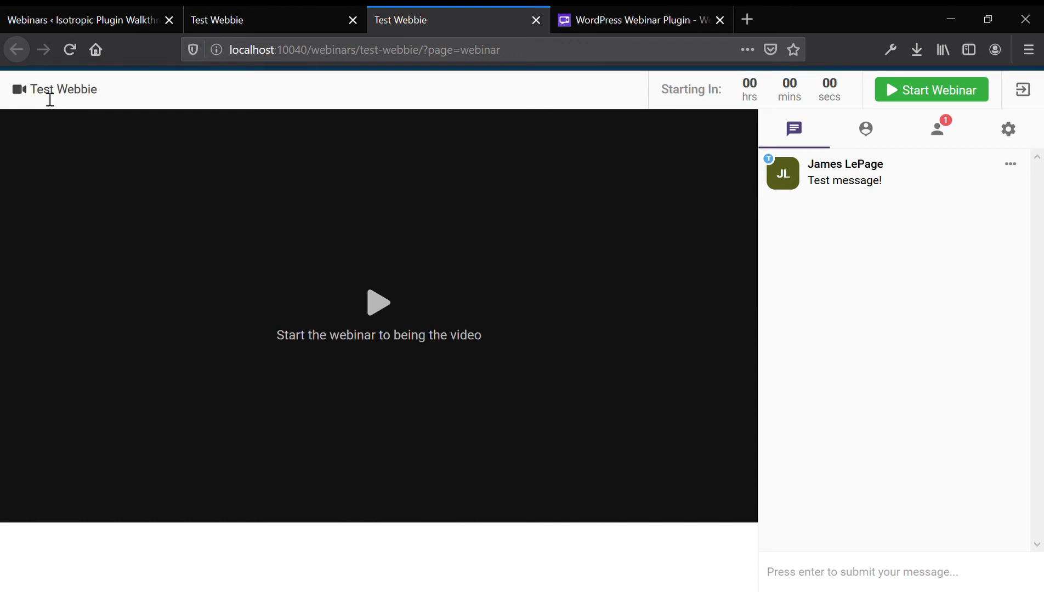
Step: Post a second chat message, 'Test 2', in the webinar room
drag(33, 91, 130, 97)
click(131, 97)
double_click(750, 83)
click(850, 573)
text(Test 2)
key(Return)
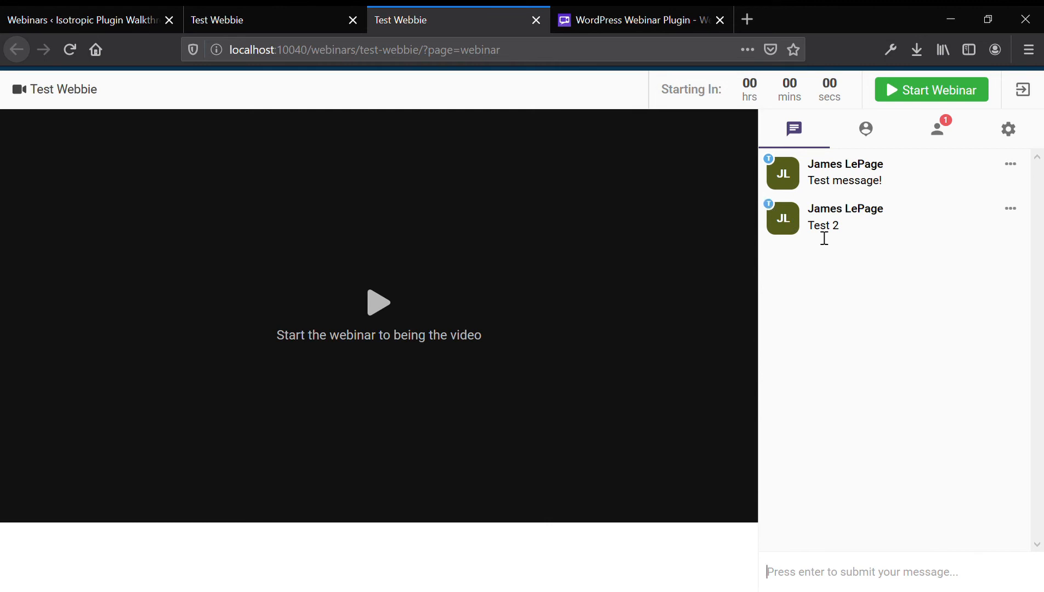
Step: Dismiss the message delete option without deleting, then switch to the questions panel
click(1010, 209)
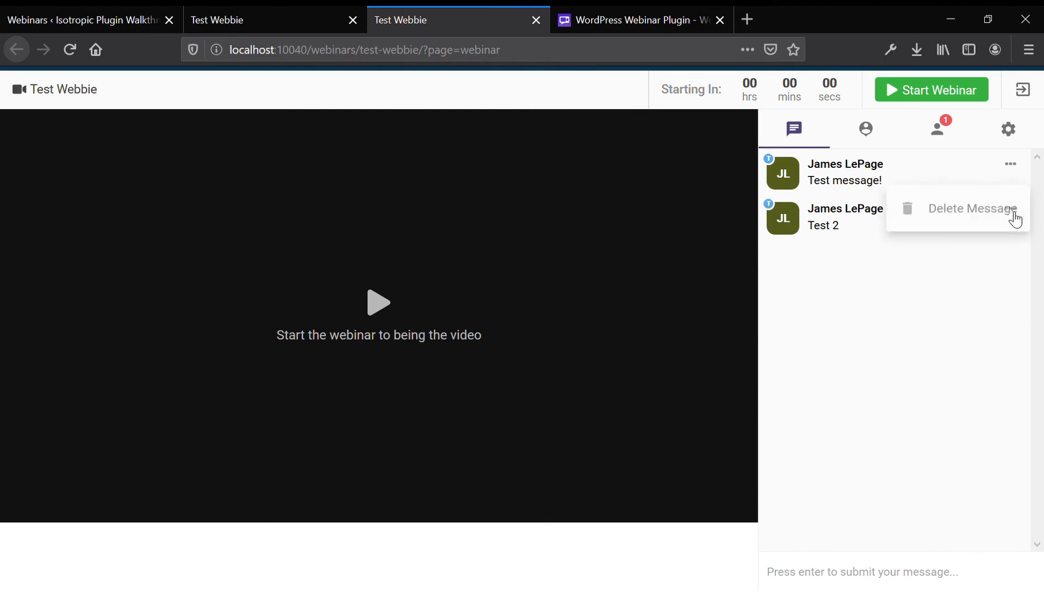
click(918, 293)
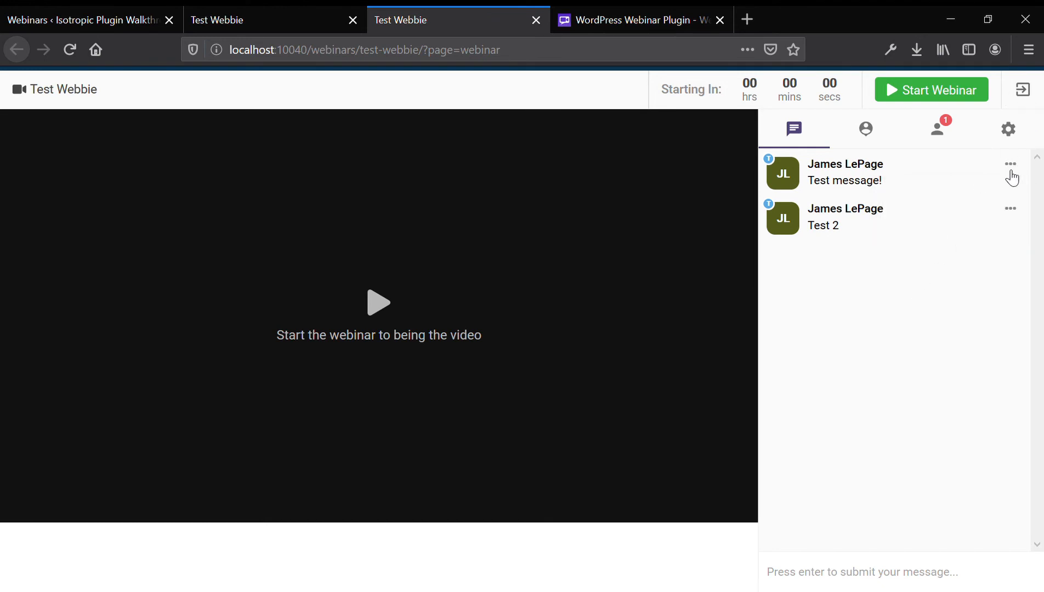
click(871, 139)
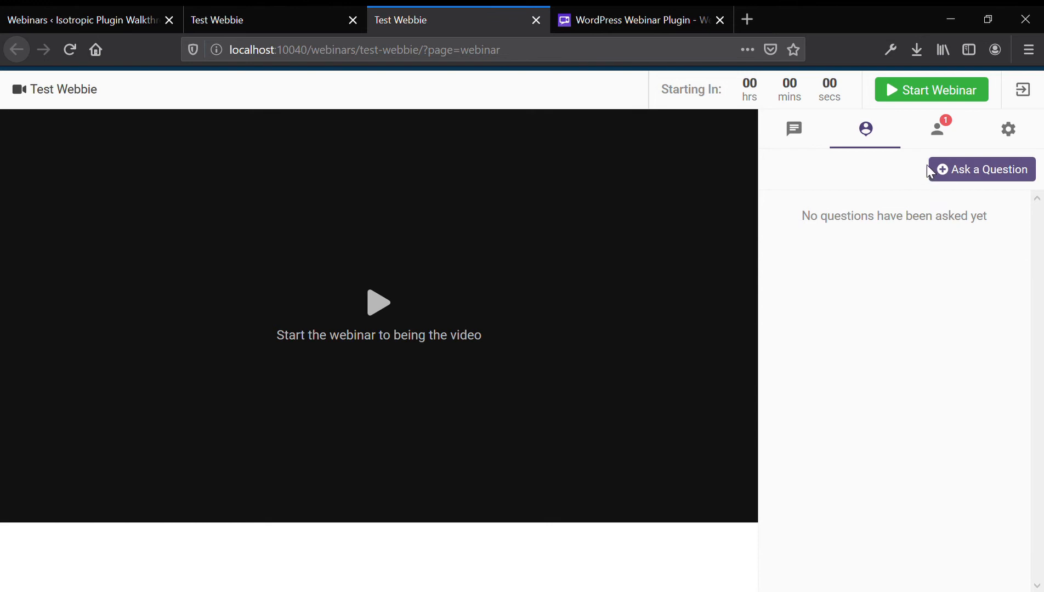
Step: View the two connected attendees in the People panel, then the room's host settings
click(936, 133)
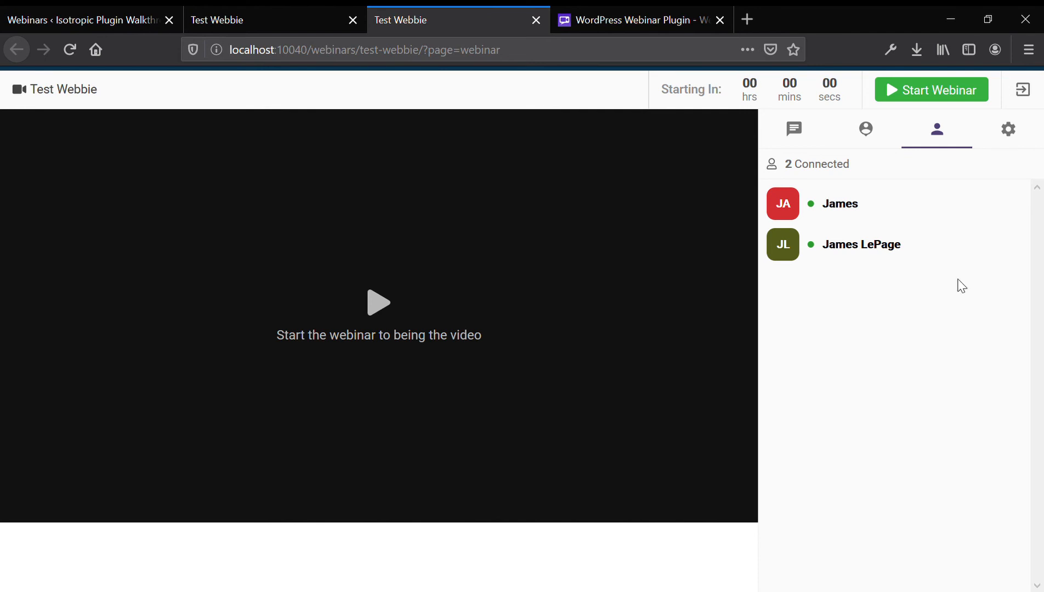
click(1008, 128)
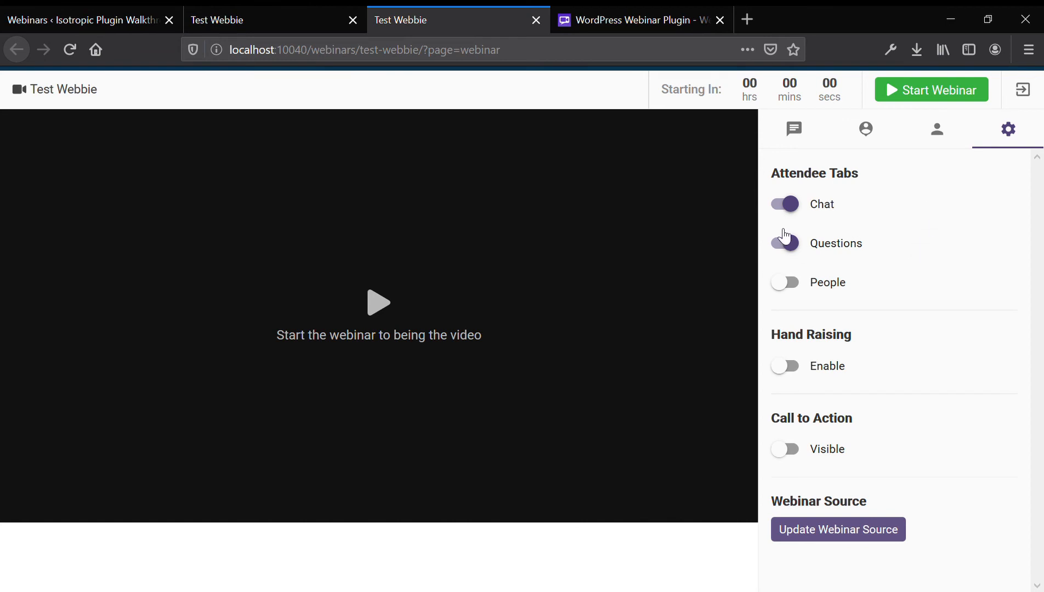
Step: Keep Chat on, enable the People tab, hand raising (tested with a raise) and Call to Action Visible
click(790, 204)
click(791, 208)
click(788, 283)
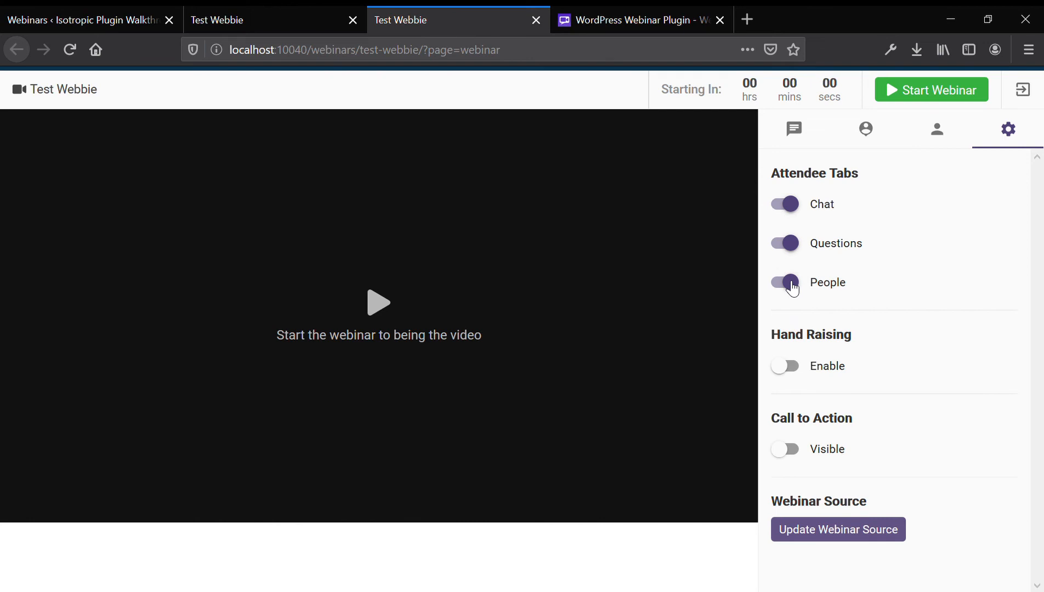
click(789, 365)
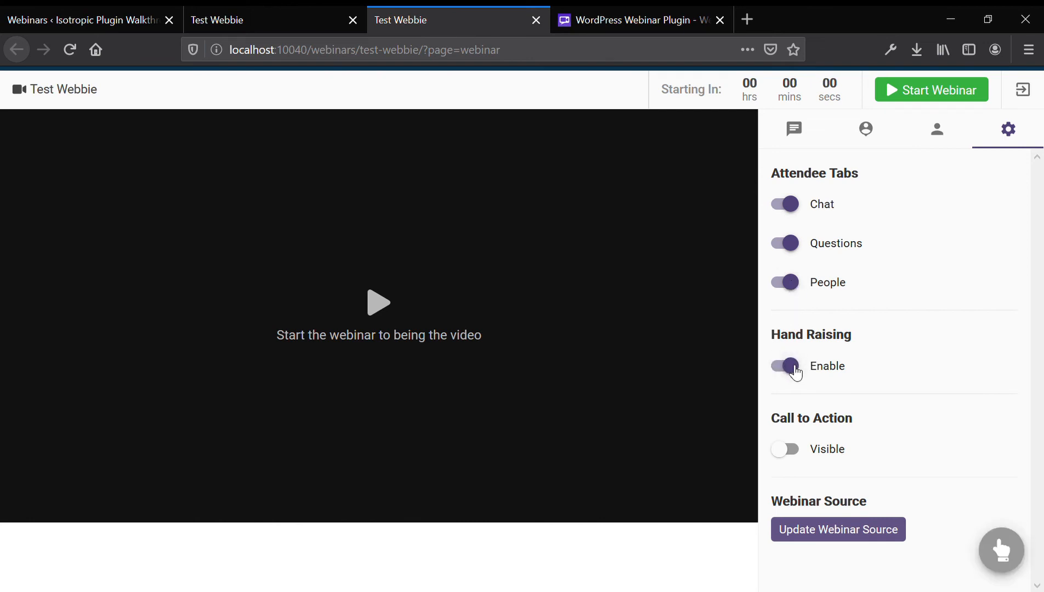
click(1009, 557)
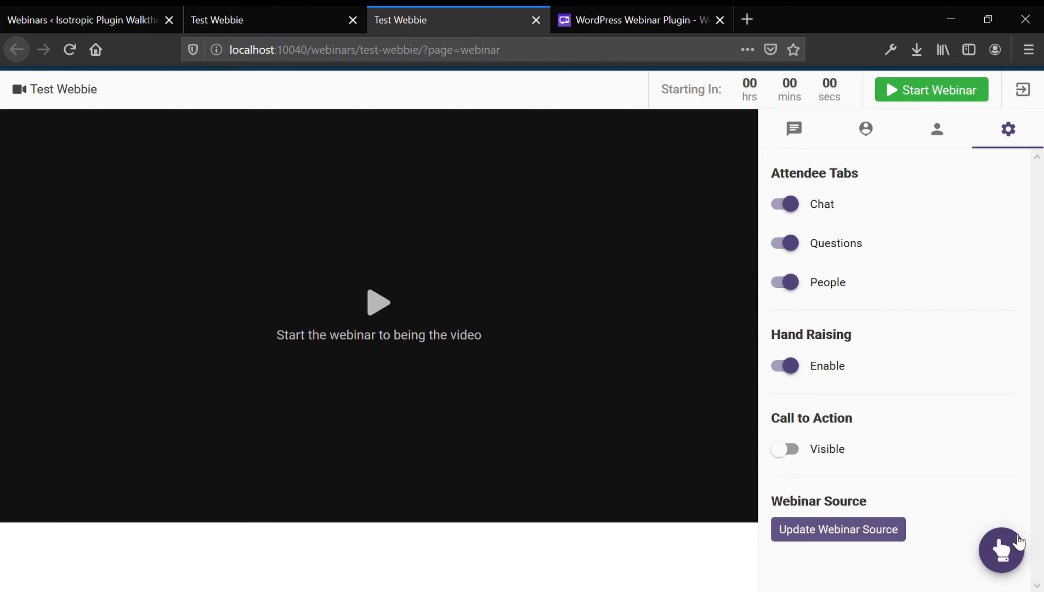
click(1001, 551)
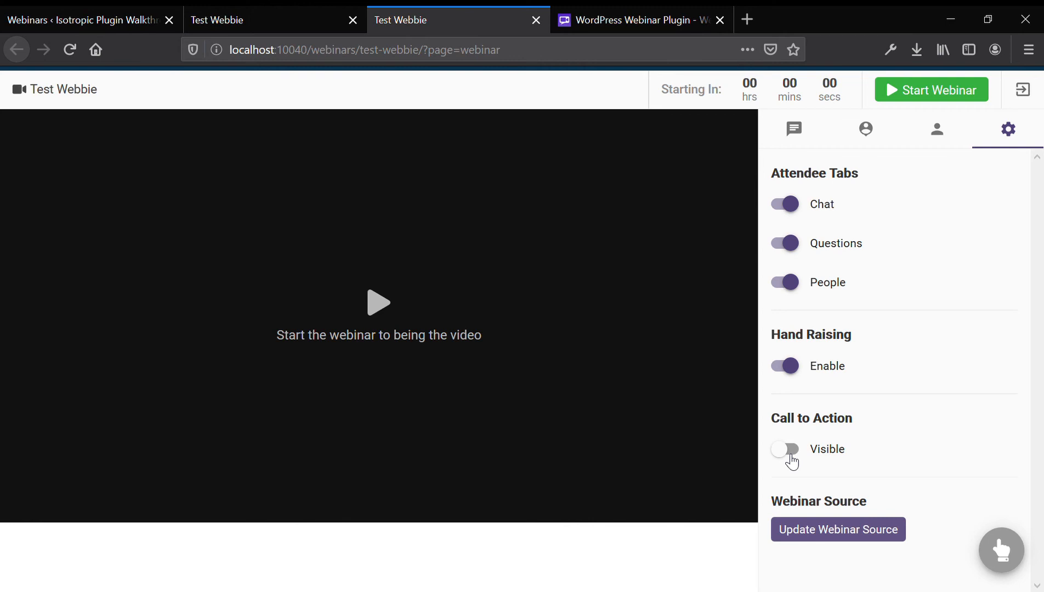
click(790, 450)
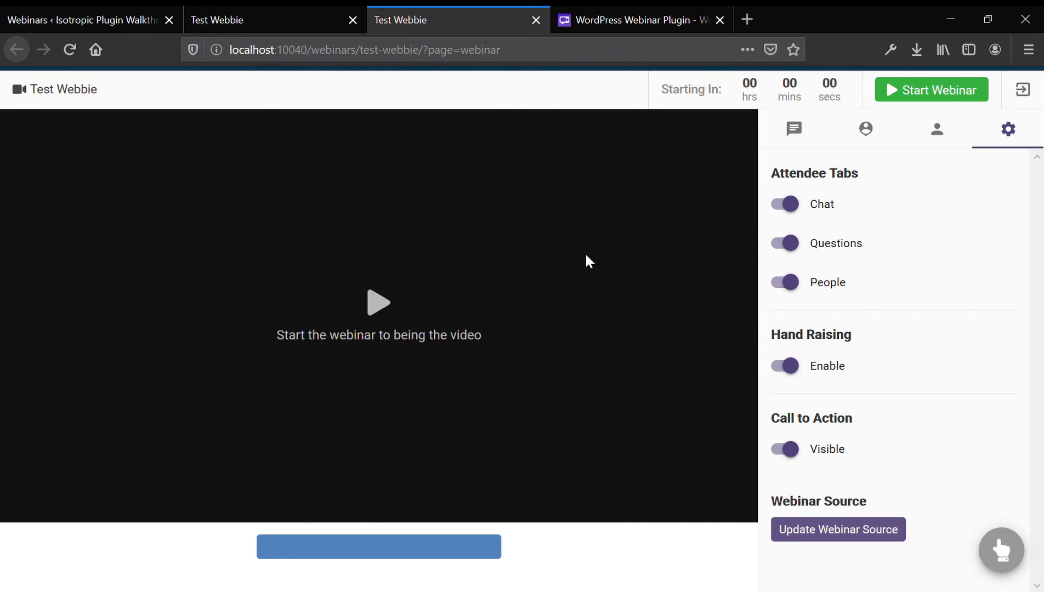
Step: Exit the Test Webbie room and flip to its registration confirmation page
click(1024, 92)
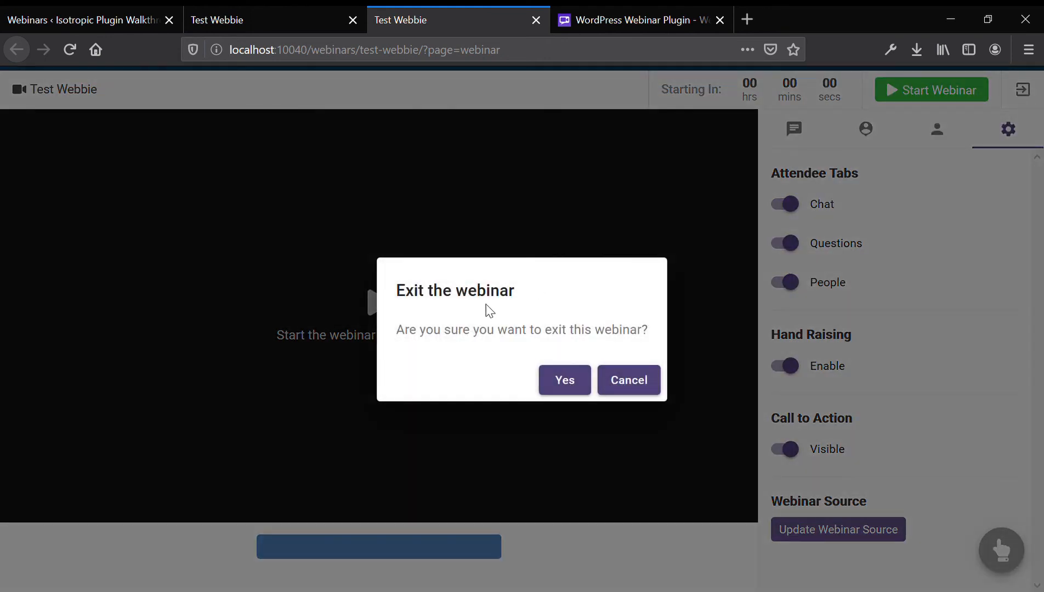
click(565, 379)
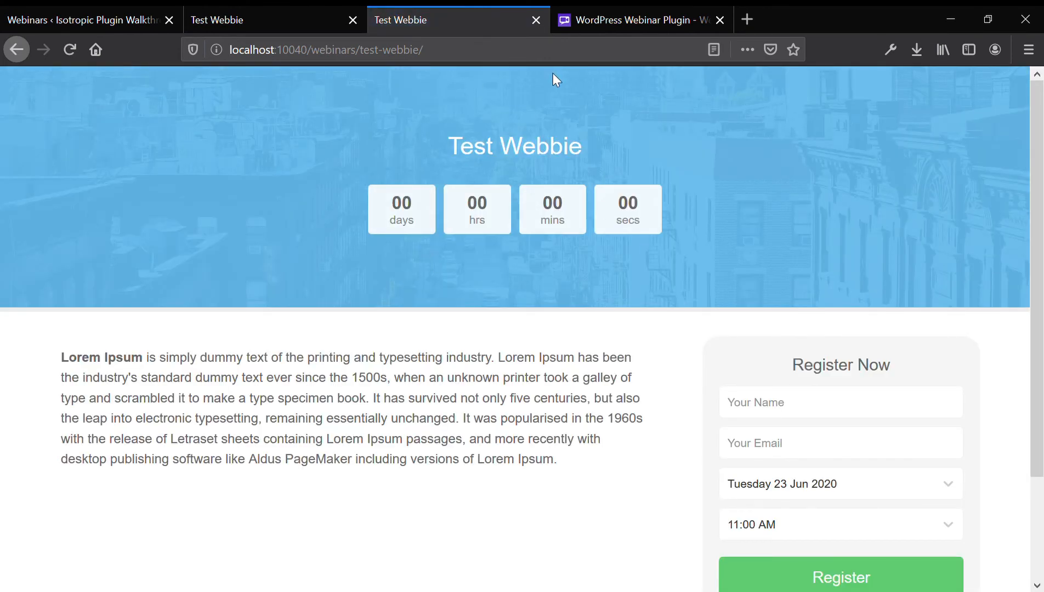
scroll(598, 221, down, 2)
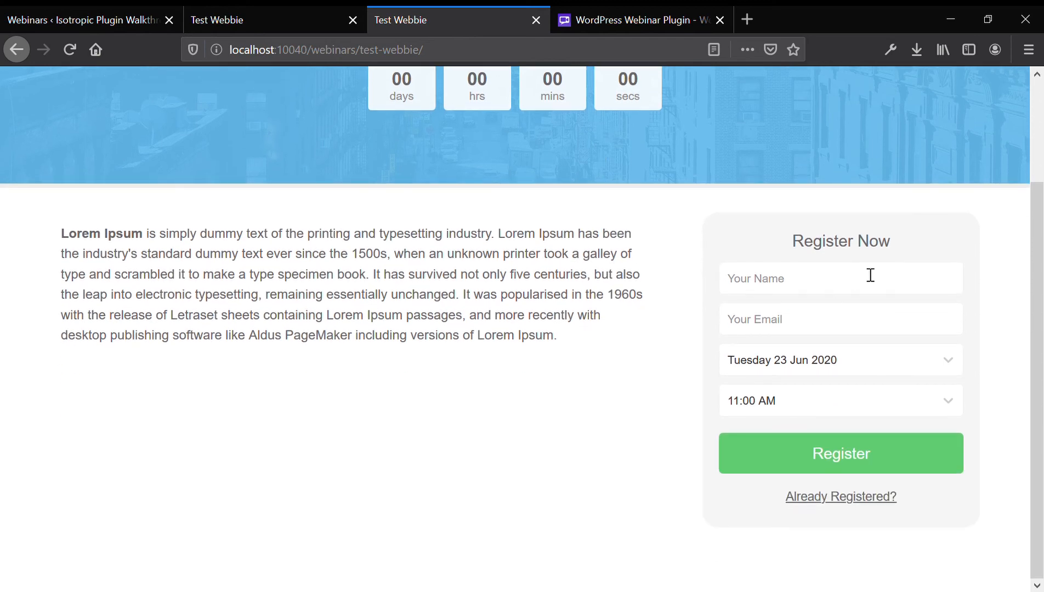
click(266, 6)
click(414, 11)
click(304, 10)
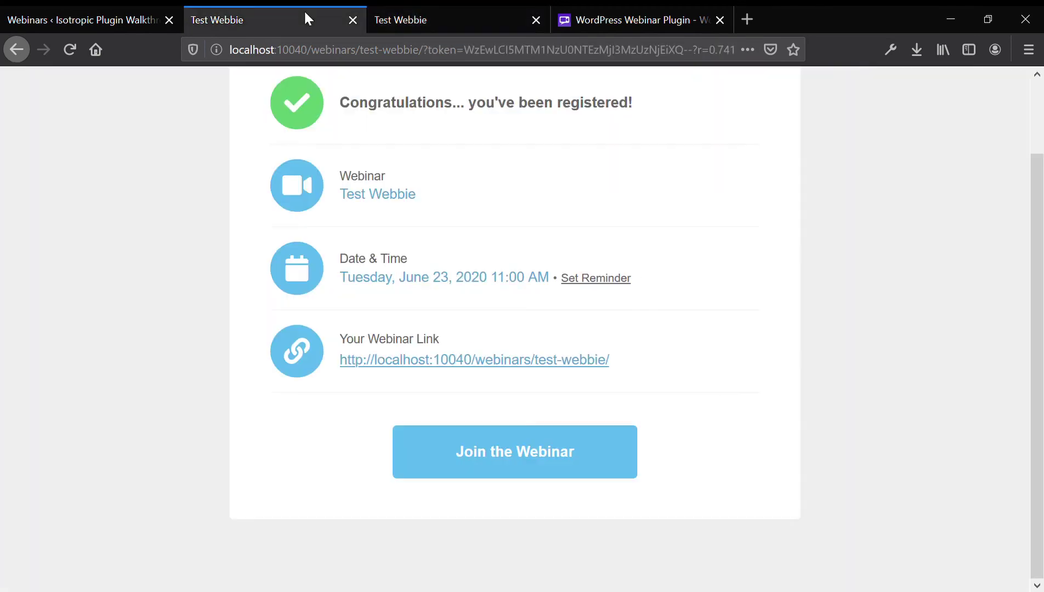
Step: Return to wp-admin and view the empty Registration Widgets page
click(111, 5)
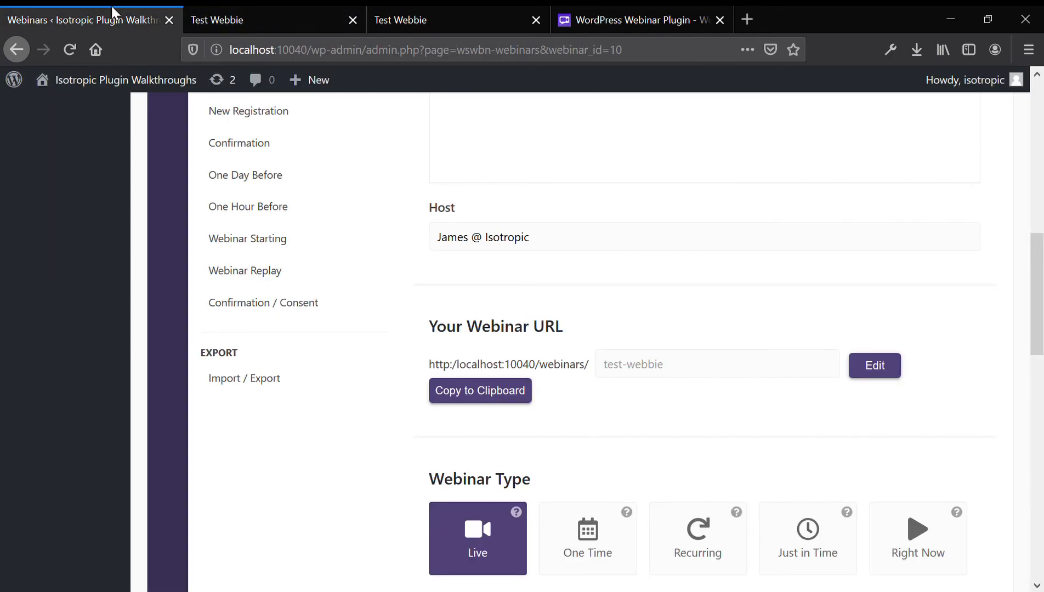
scroll(270, 168, up, 10)
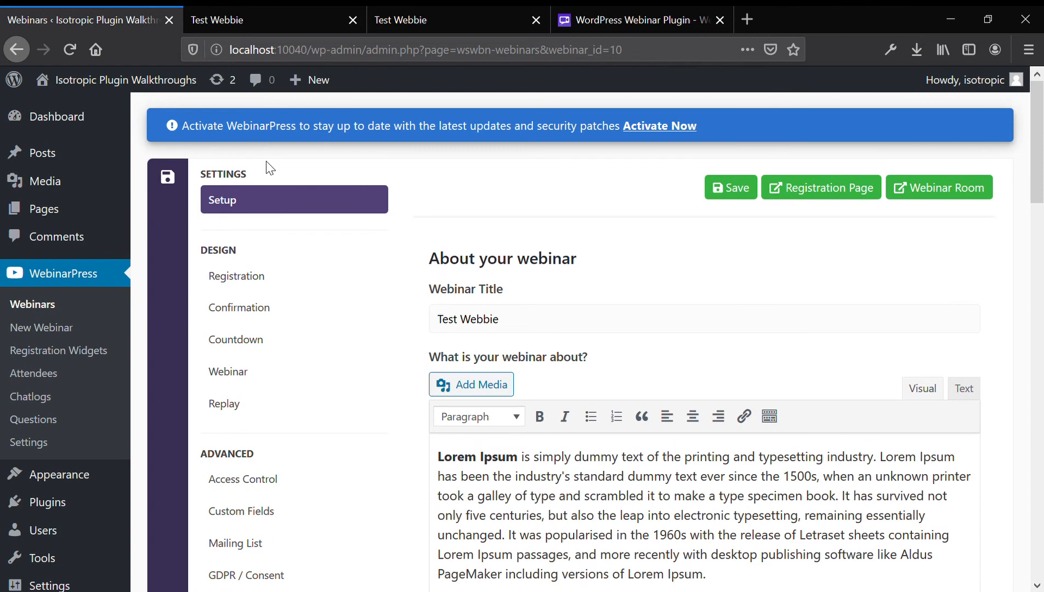
click(71, 351)
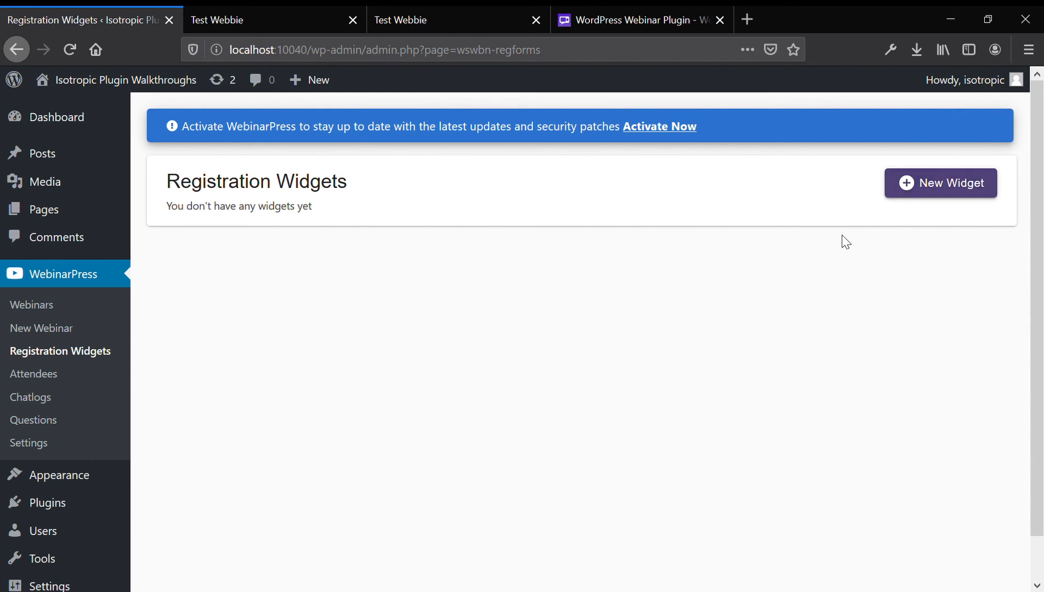
Step: Review the Attendees list and Test Webbie's Chatlogs with its webinar filter
click(33, 375)
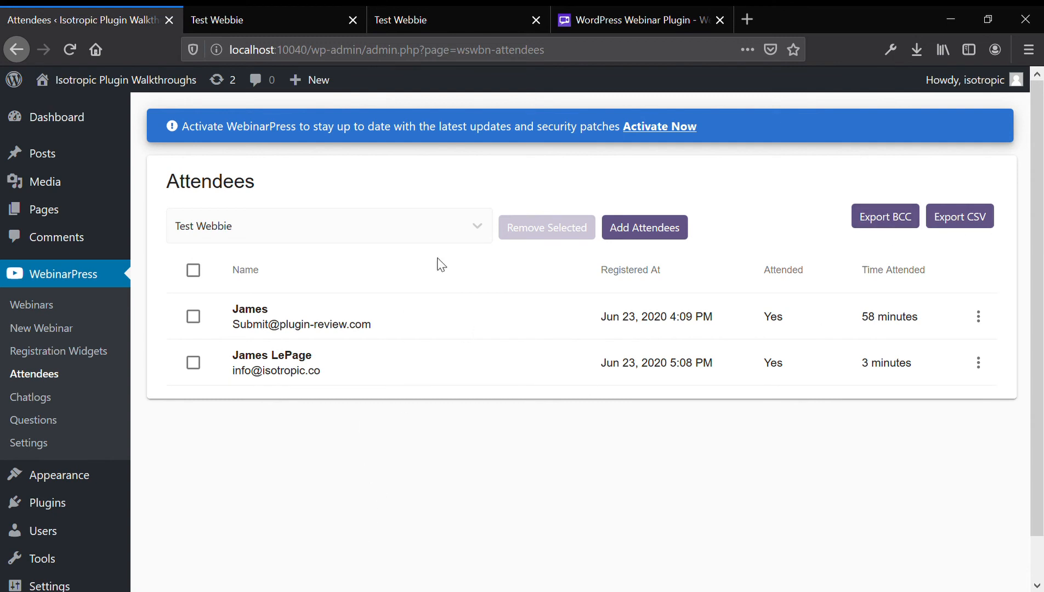
click(29, 397)
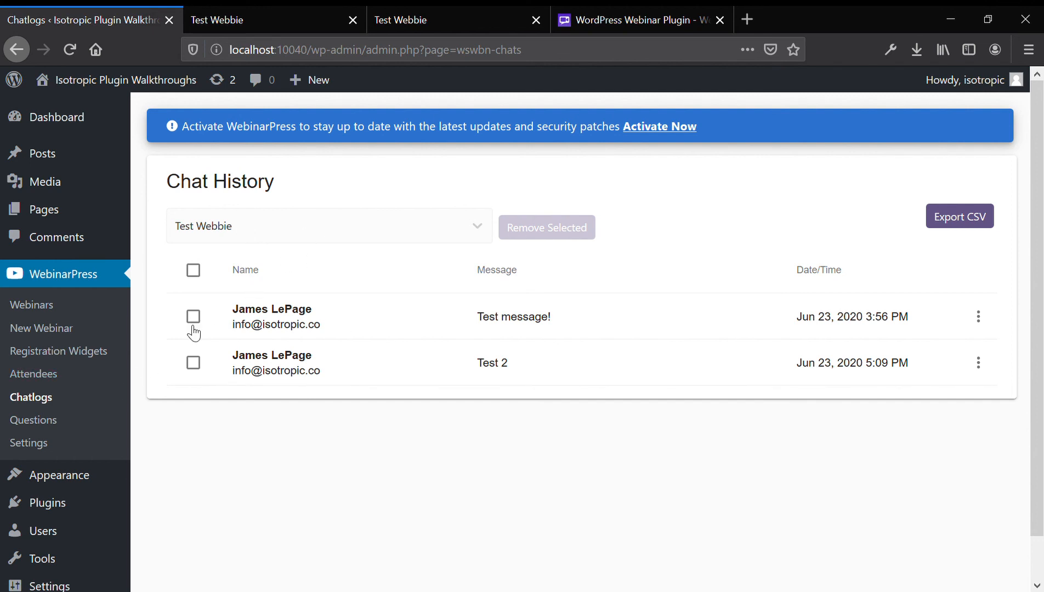
click(368, 237)
click(401, 236)
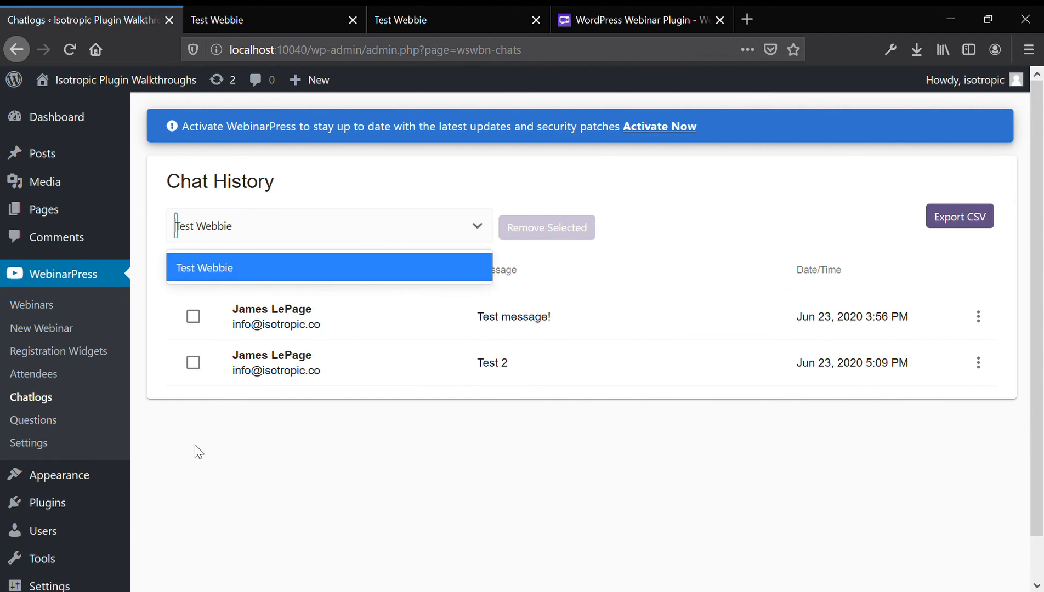
Step: Check the empty Questions list and go to the global Settings page
click(33, 420)
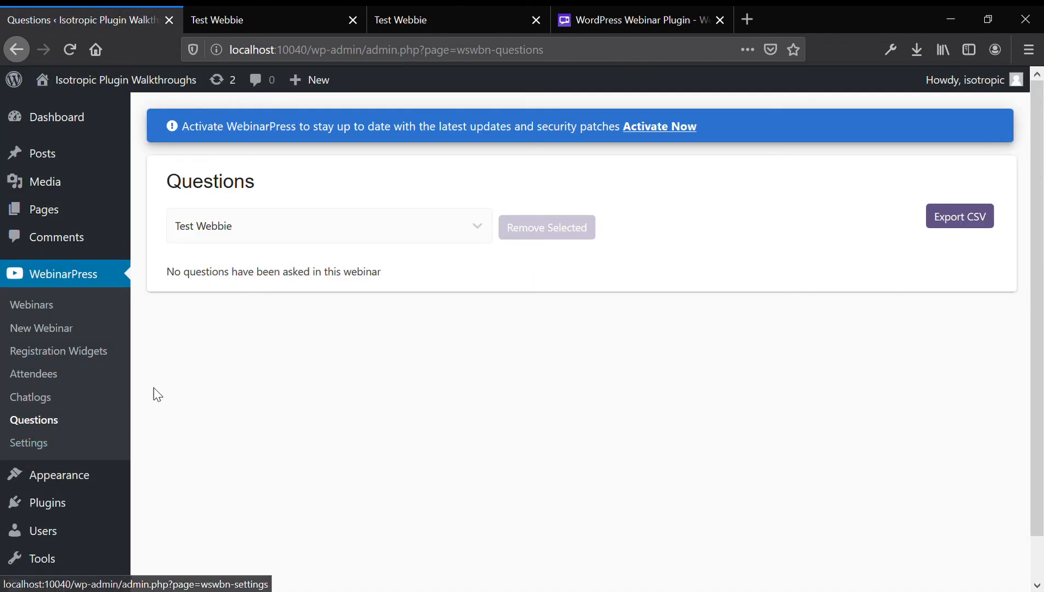
click(39, 445)
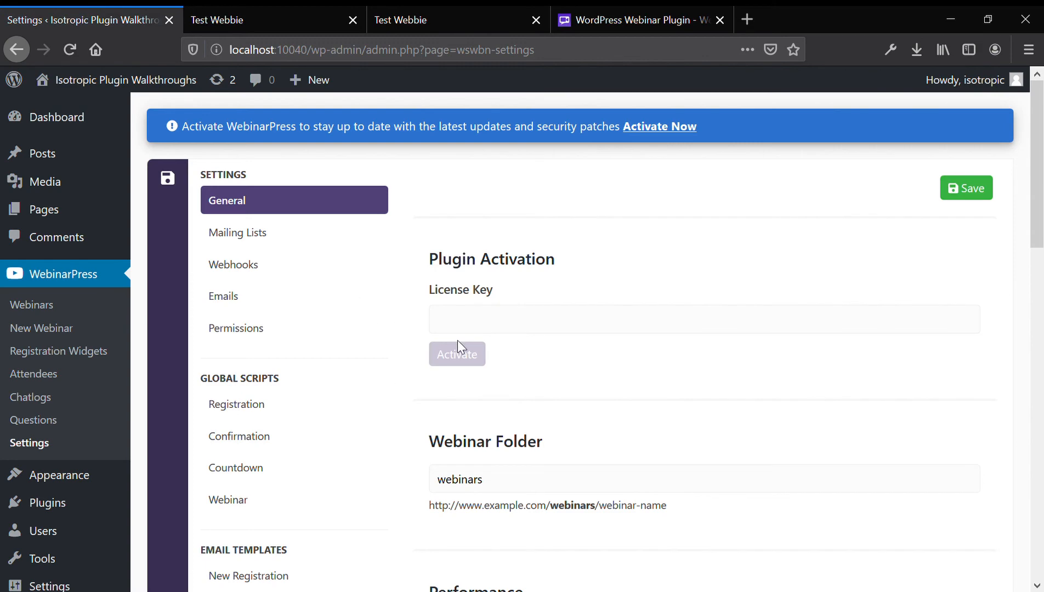
scroll(458, 340, down, 5)
scroll(458, 340, down, 4)
scroll(457, 340, down, 5)
scroll(457, 344, down, 1)
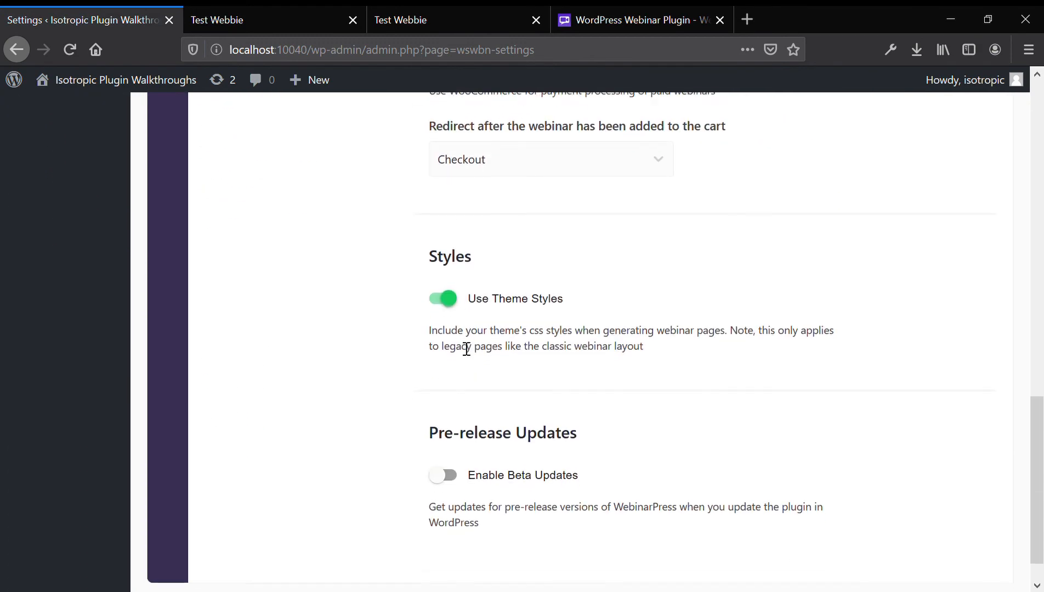
scroll(457, 345, up, 3)
scroll(457, 345, down, 4)
scroll(457, 344, up, 1)
scroll(460, 344, up, 6)
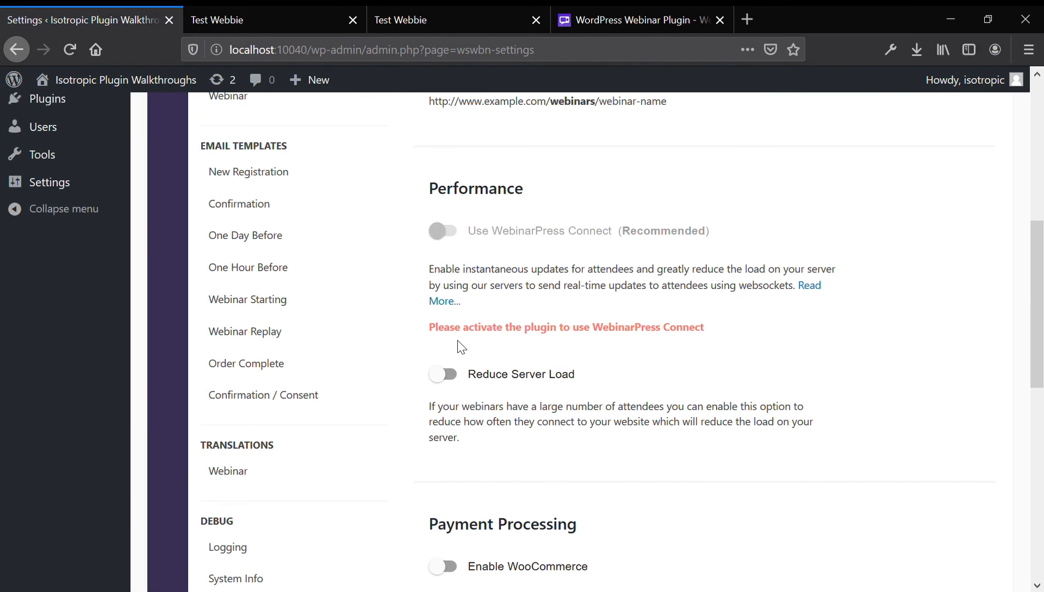
scroll(268, 319, up, 2)
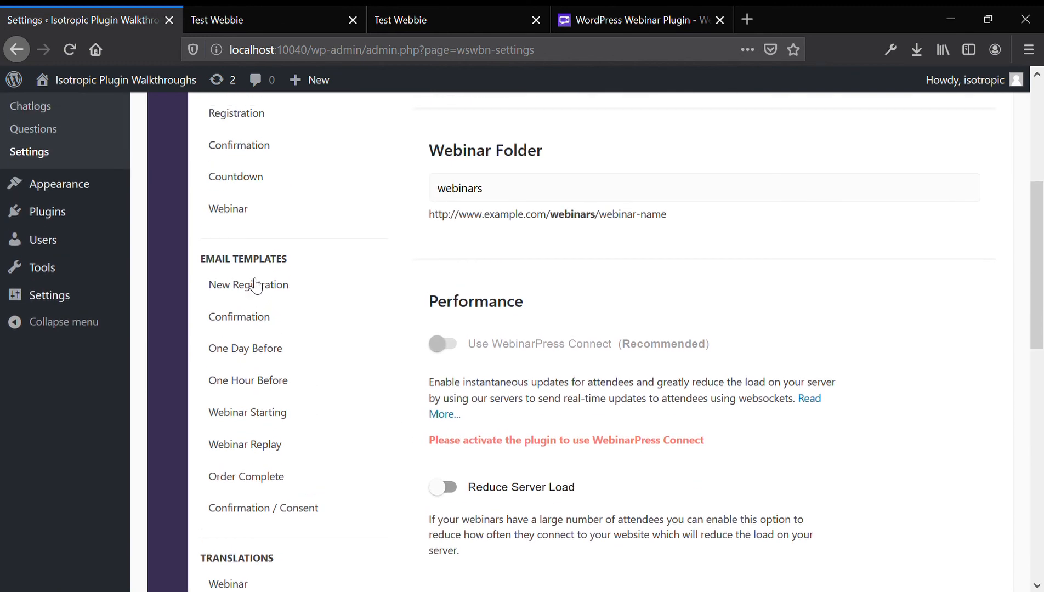
scroll(257, 187, up, 1)
scroll(257, 188, up, 3)
Step: Browse the global scripts for Registration, Confirmation, Countdown and Webinar pages
click(237, 200)
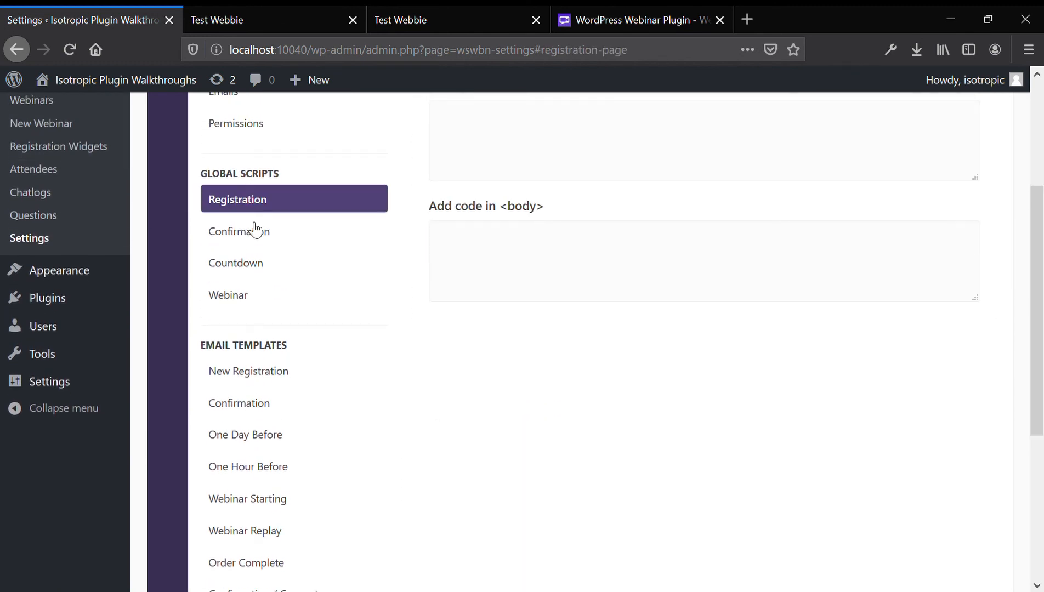
click(239, 232)
click(236, 263)
click(245, 294)
scroll(261, 304, up, 1)
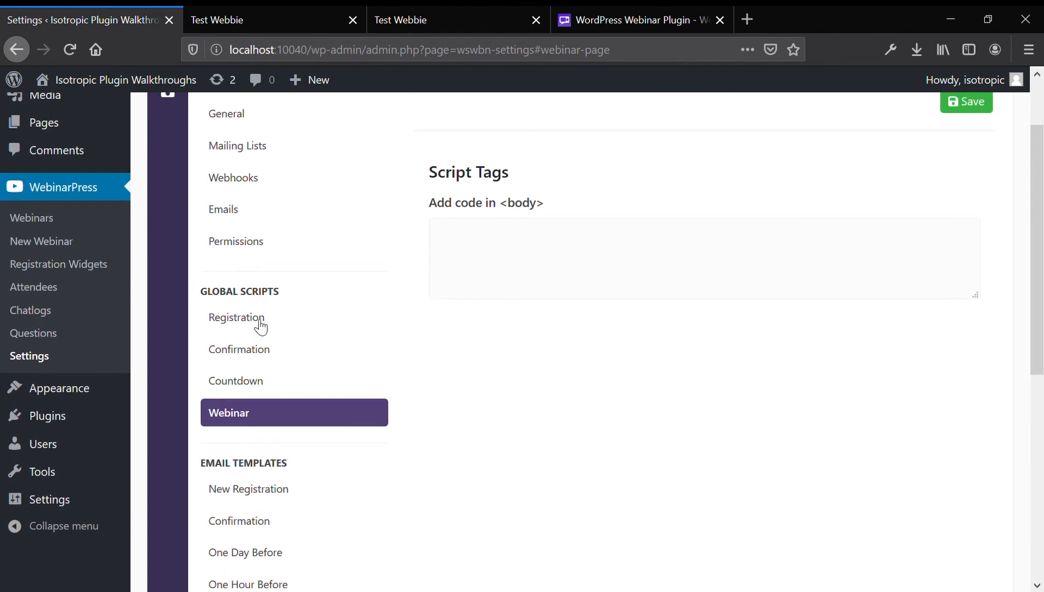
scroll(260, 407, down, 4)
scroll(254, 423, down, 1)
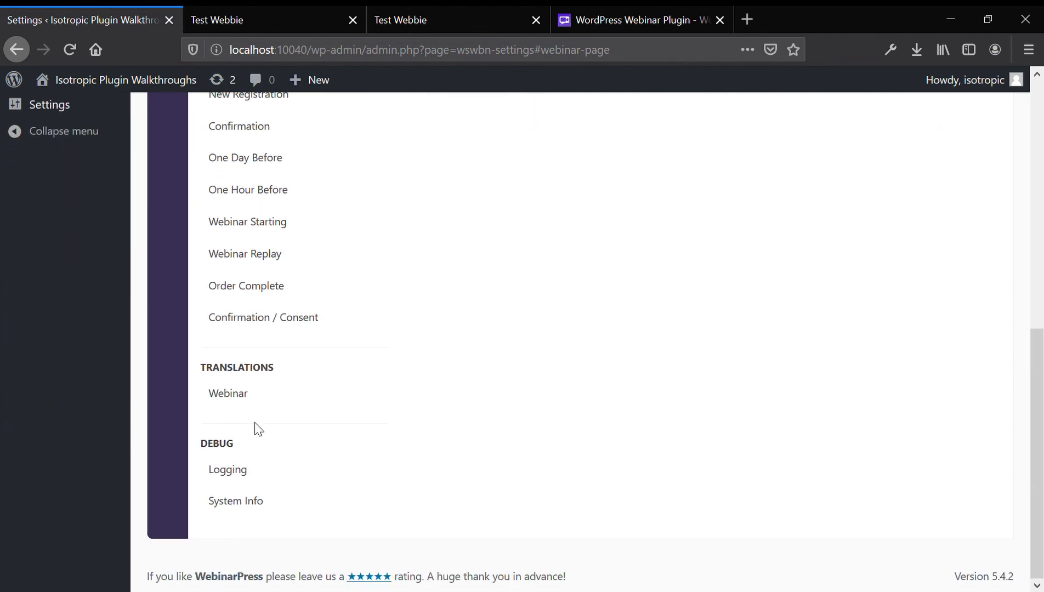
scroll(255, 423, up, 3)
scroll(258, 408, up, 3)
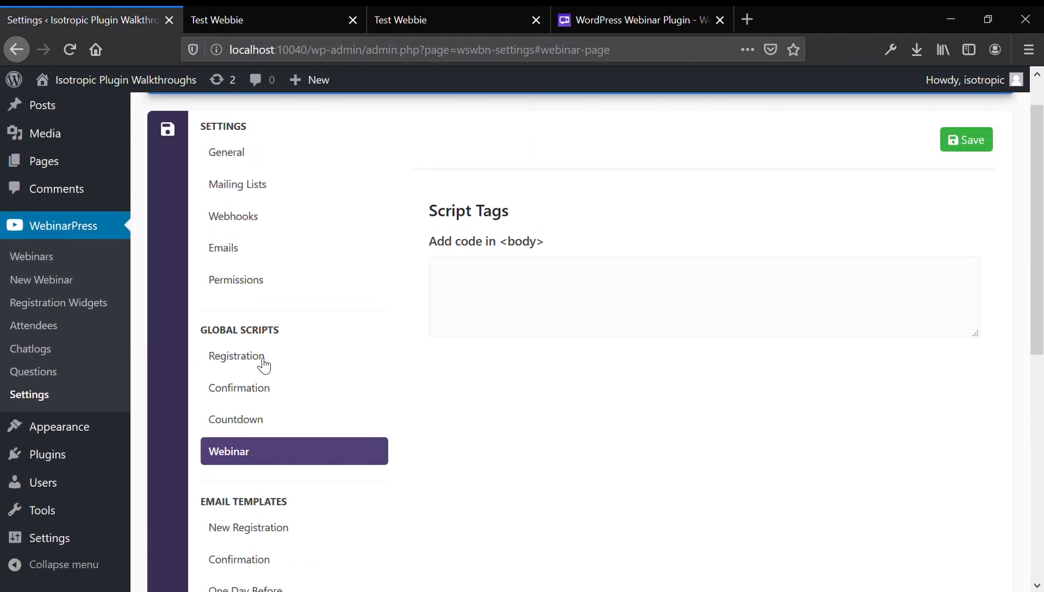
Step: Return to the Webinars list, then view Test Webbie's confirmation and countdown front-end pages
click(39, 258)
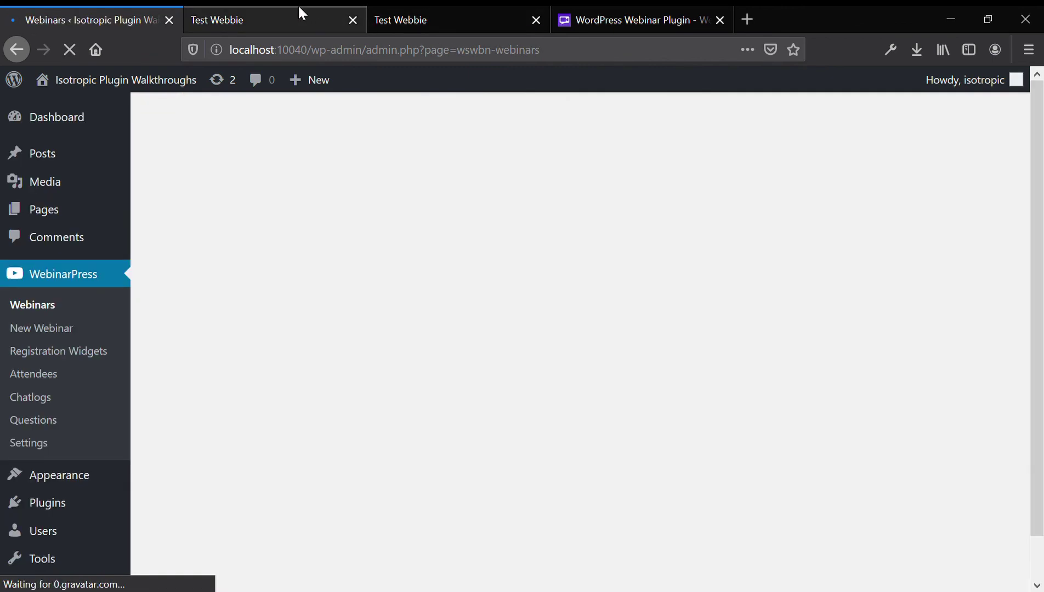
click(299, 20)
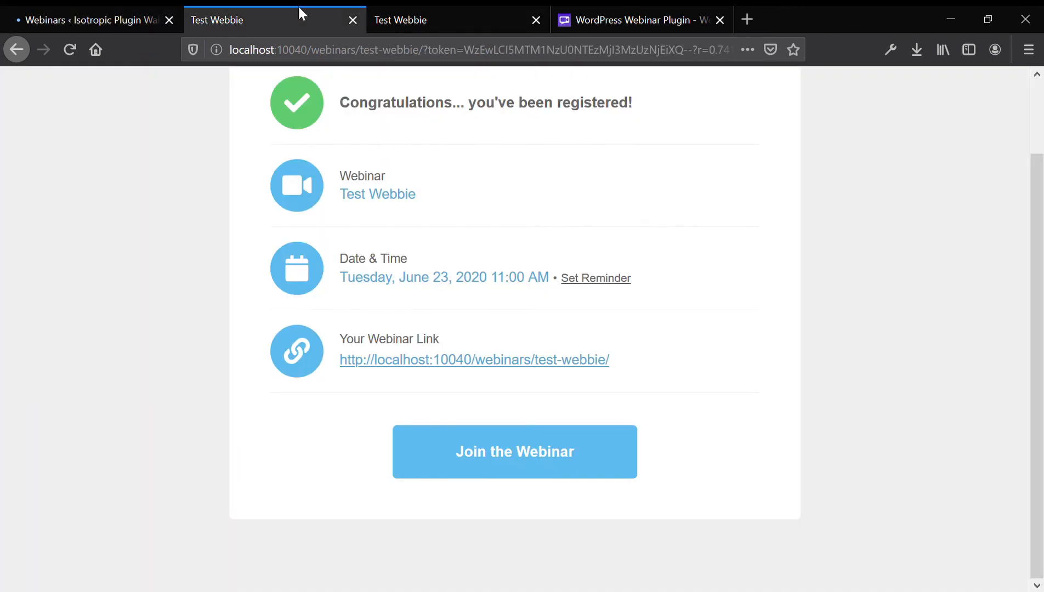
scroll(311, 157, up, 1)
click(400, 20)
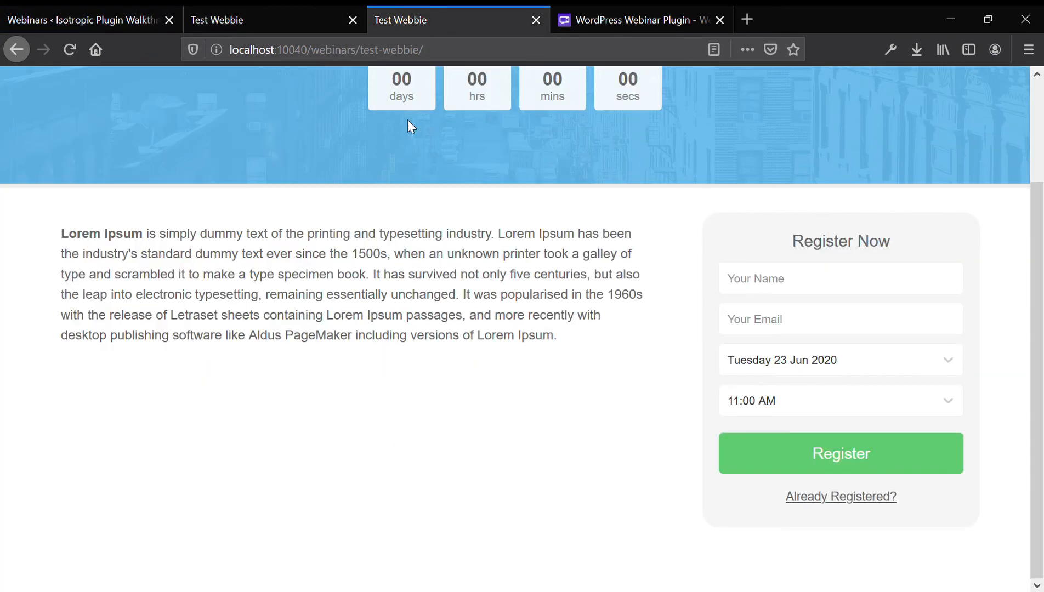
scroll(407, 121, up, 3)
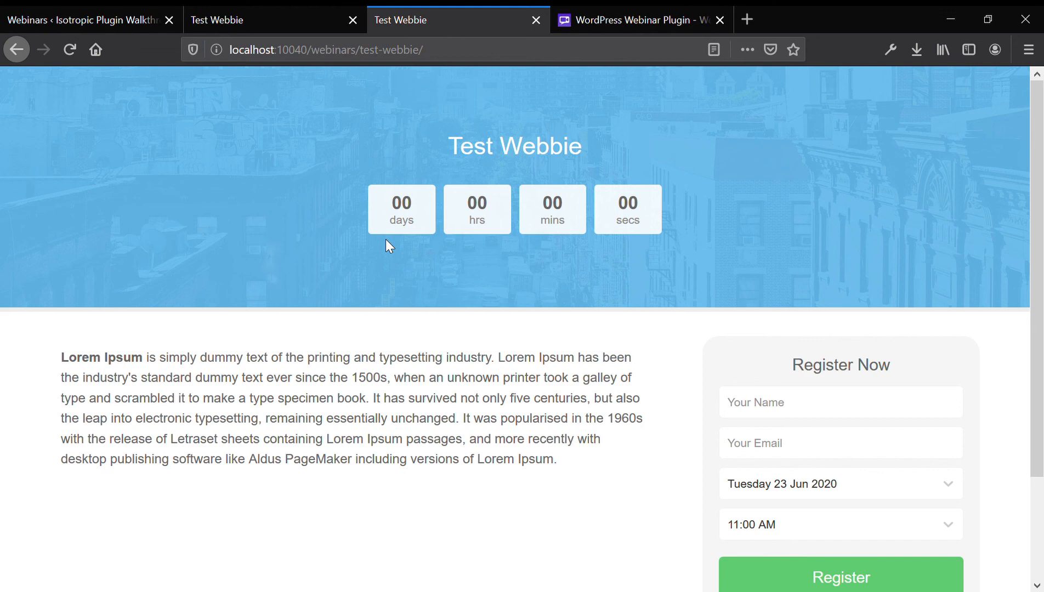
Step: Go back to the webinars admin list and reopen Test Webbie for editing
click(261, 18)
click(155, 18)
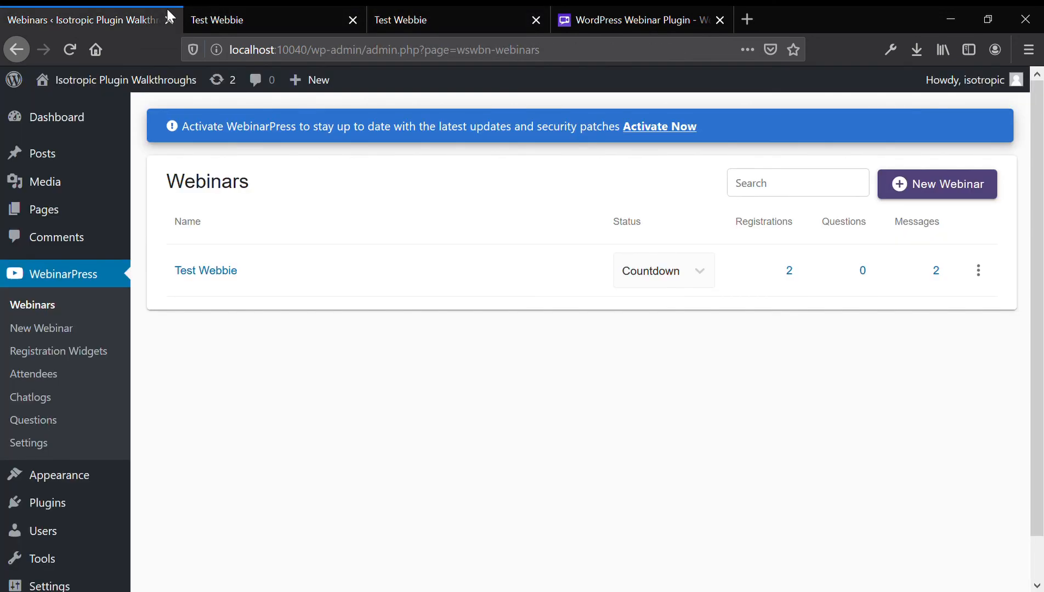
click(231, 272)
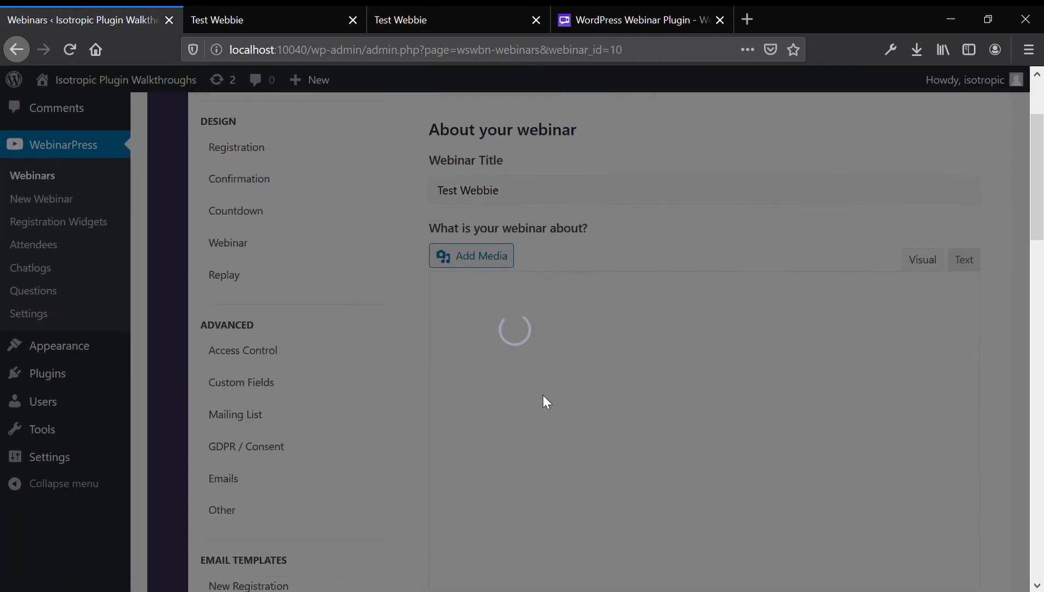
scroll(544, 396, down, 5)
scroll(543, 396, down, 4)
scroll(546, 401, down, 1)
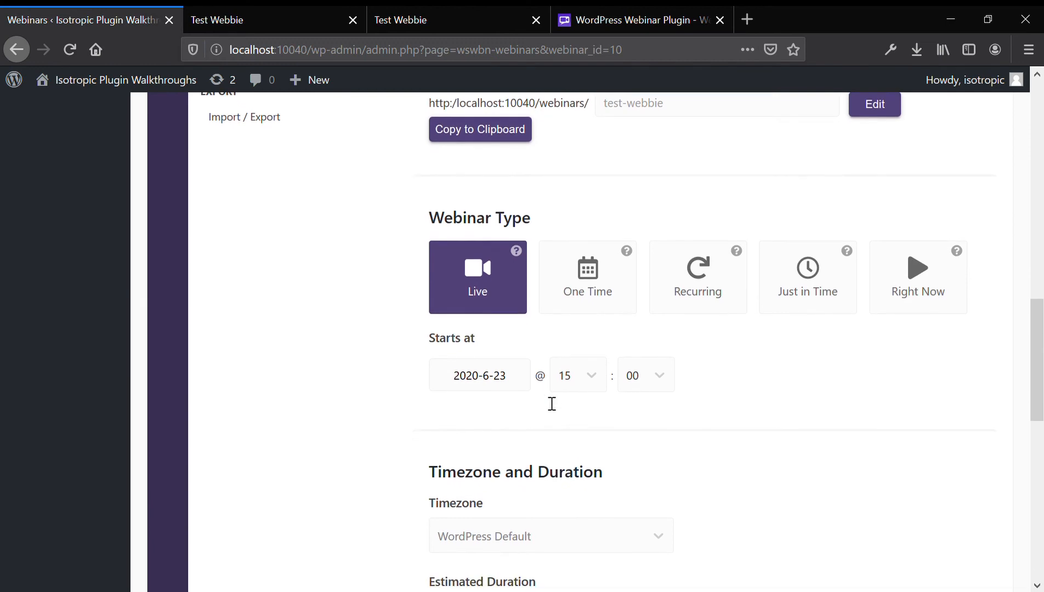
scroll(551, 406, down, 1)
Step: Compare the Live, One-time, Recurring, Just In Time types and settle on Right Now
click(598, 287)
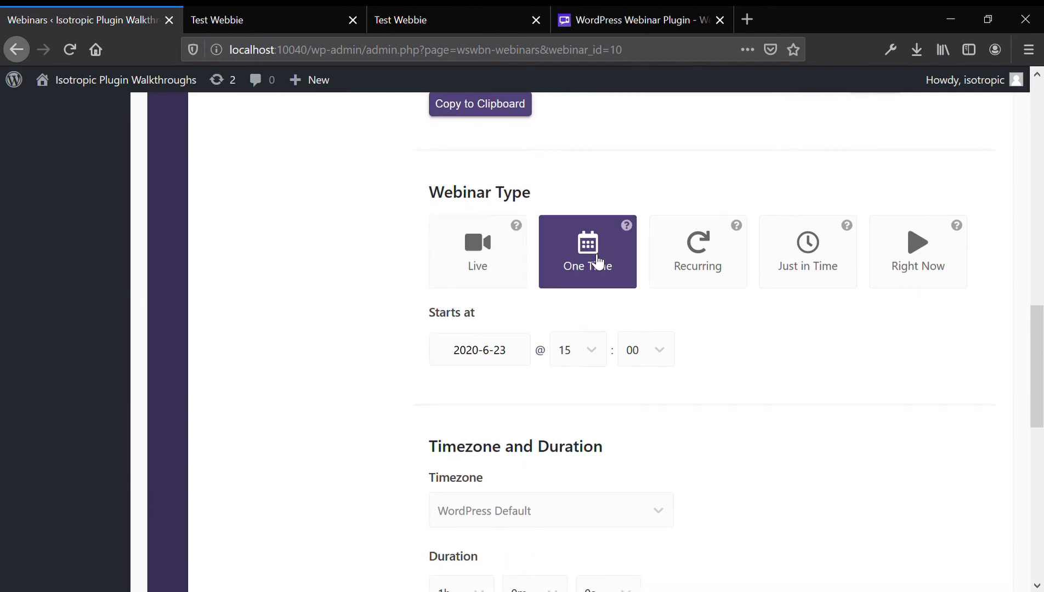
click(720, 261)
click(834, 263)
click(929, 259)
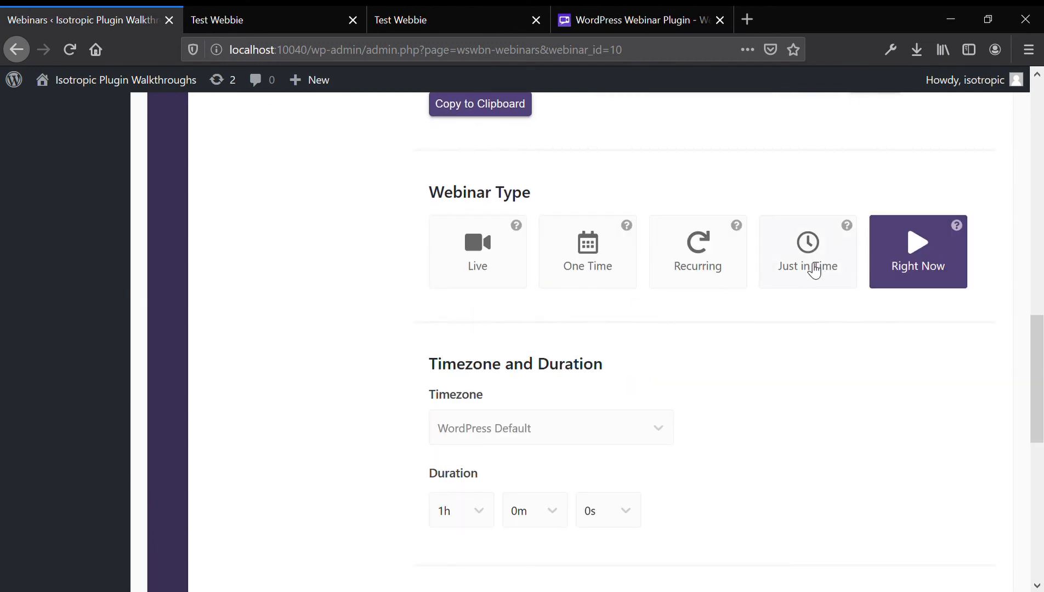
click(813, 266)
click(490, 259)
scroll(501, 262, down, 2)
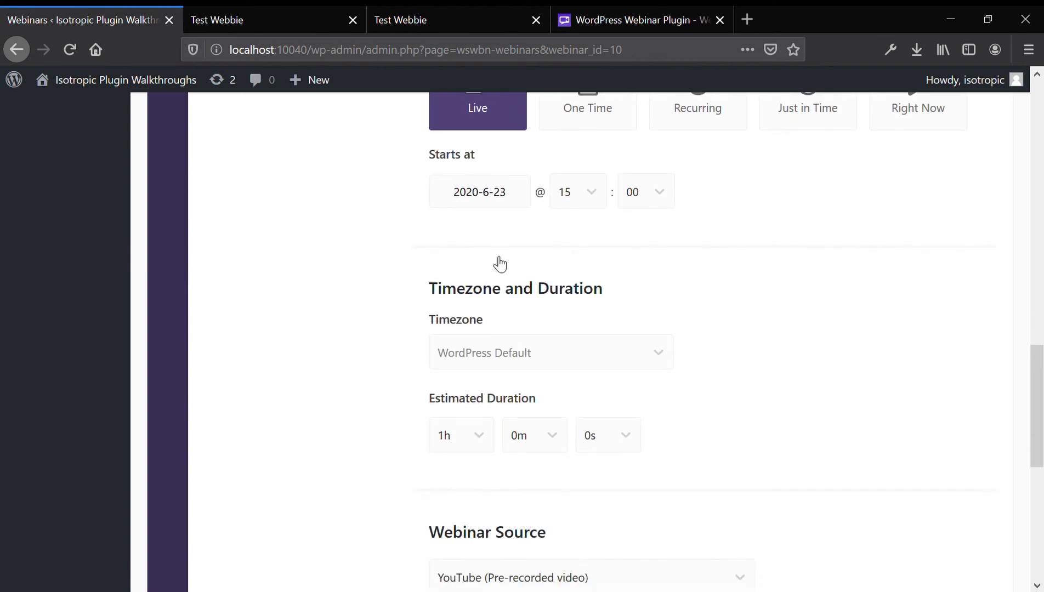
scroll(500, 263, up, 2)
scroll(501, 263, up, 1)
click(852, 254)
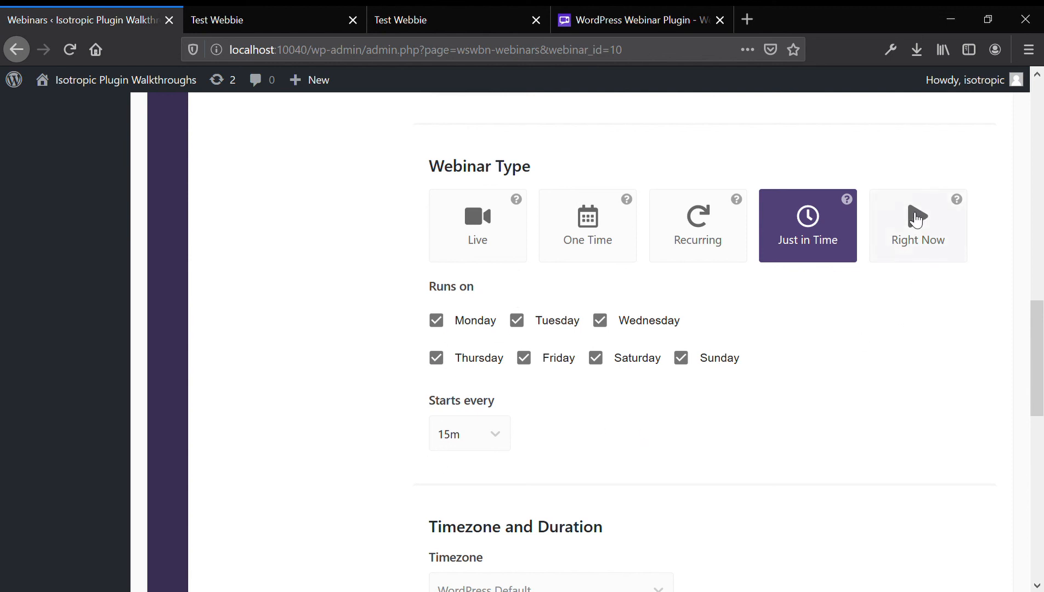
click(918, 219)
scroll(628, 406, down, 1)
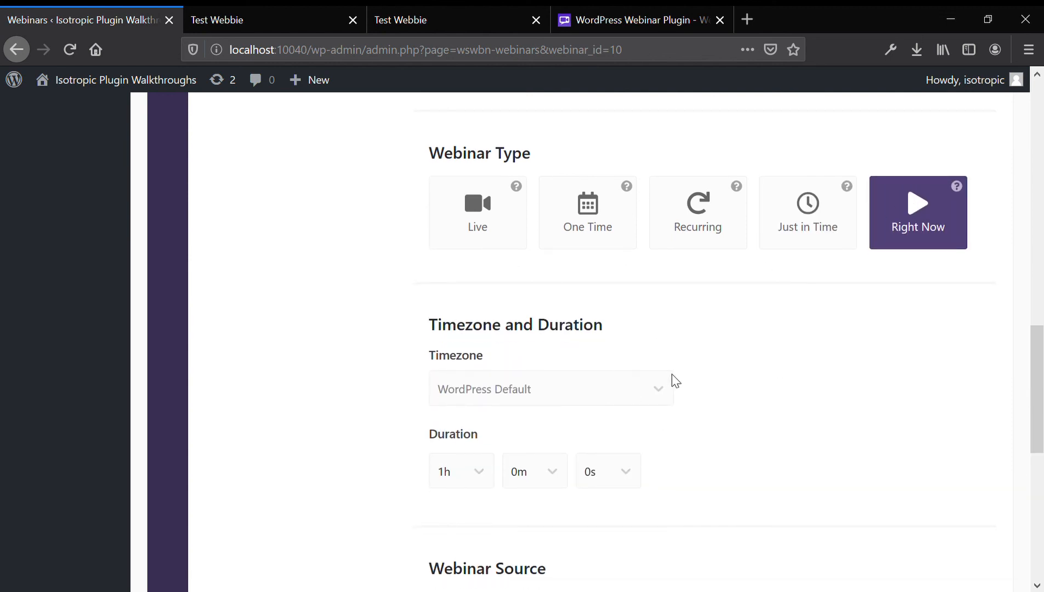
scroll(675, 381, down, 2)
scroll(678, 382, down, 3)
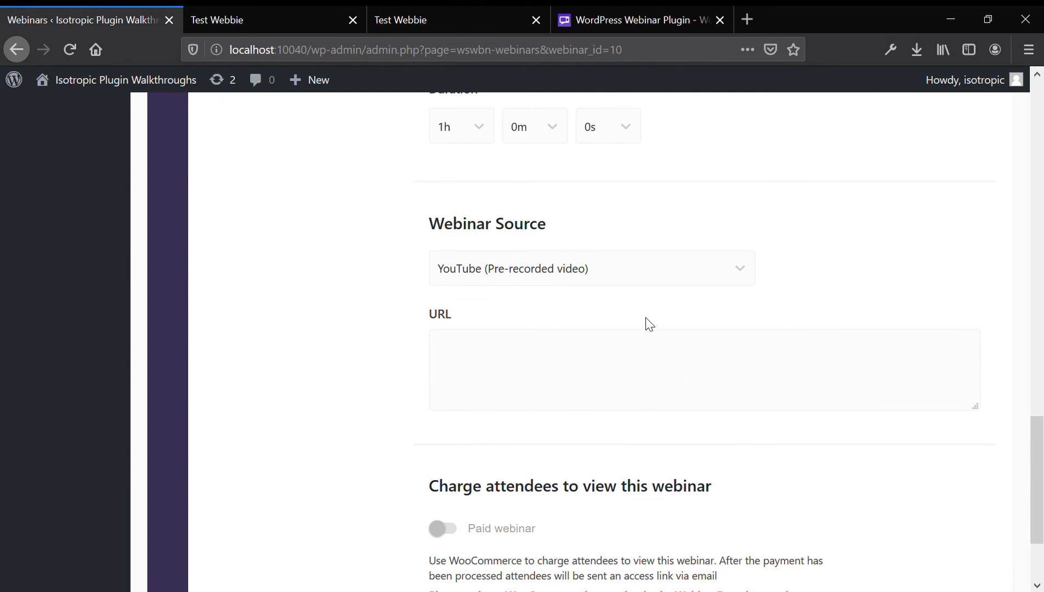
click(621, 271)
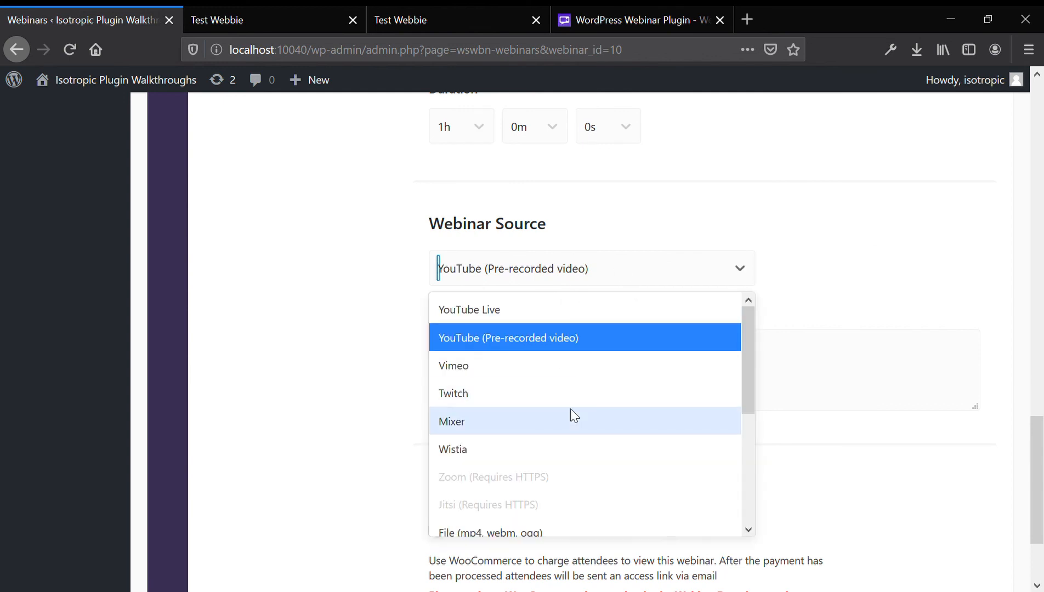
scroll(571, 416, down, 2)
scroll(571, 415, down, 1)
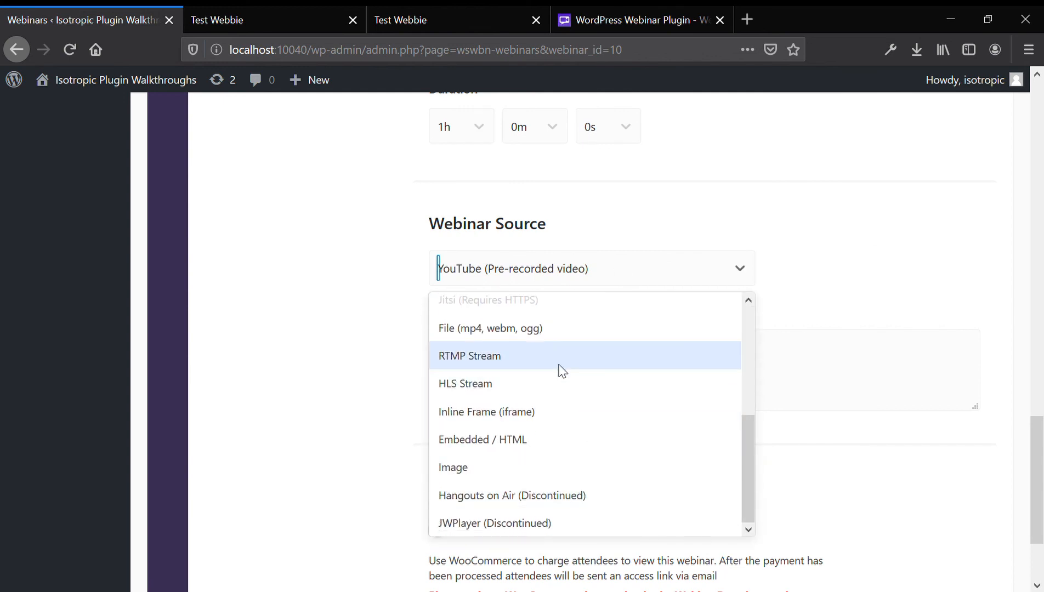
scroll(602, 397, up, 3)
scroll(602, 398, up, 1)
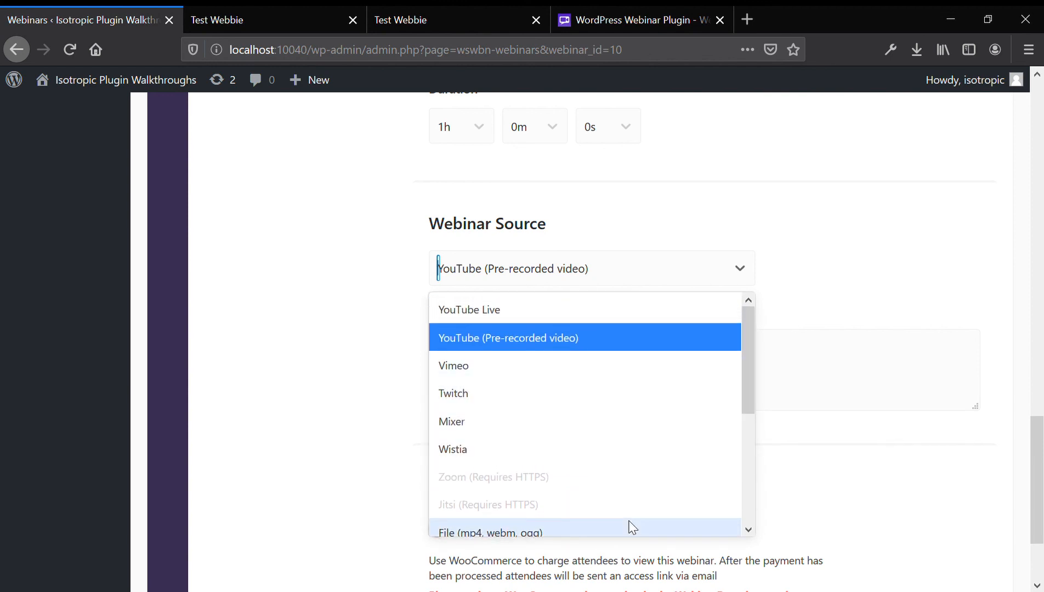
scroll(632, 528, down, 3)
scroll(579, 489, down, 1)
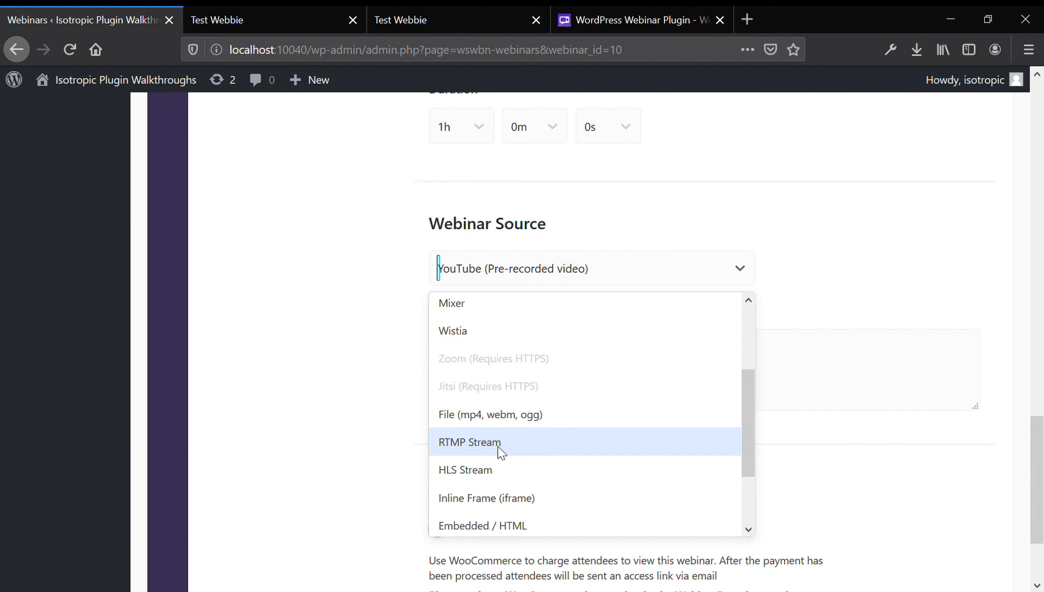
click(303, 302)
scroll(302, 302, down, 3)
scroll(304, 301, down, 2)
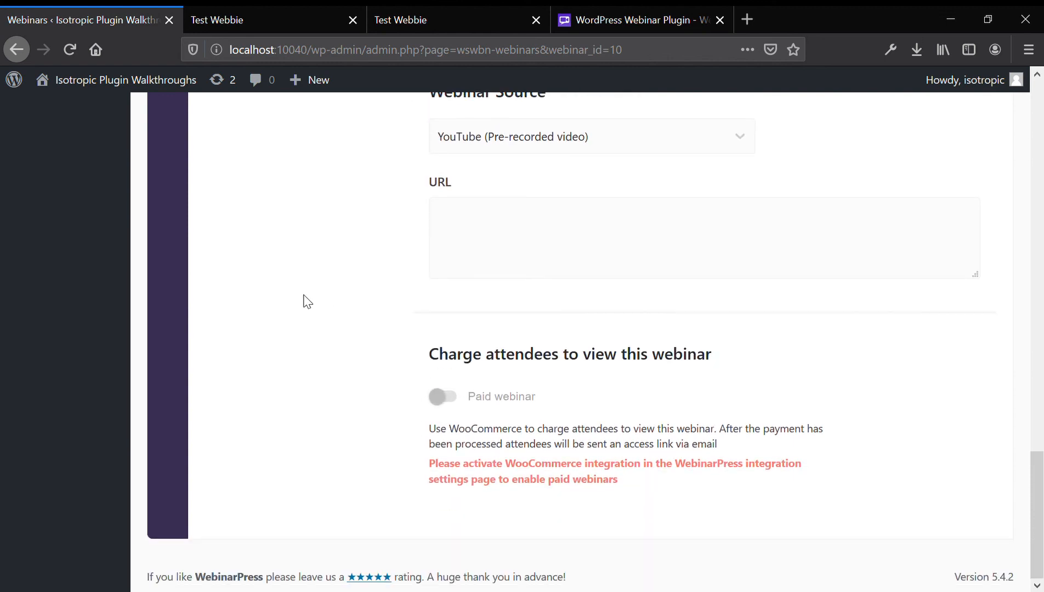
scroll(323, 250, up, 5)
scroll(322, 249, up, 8)
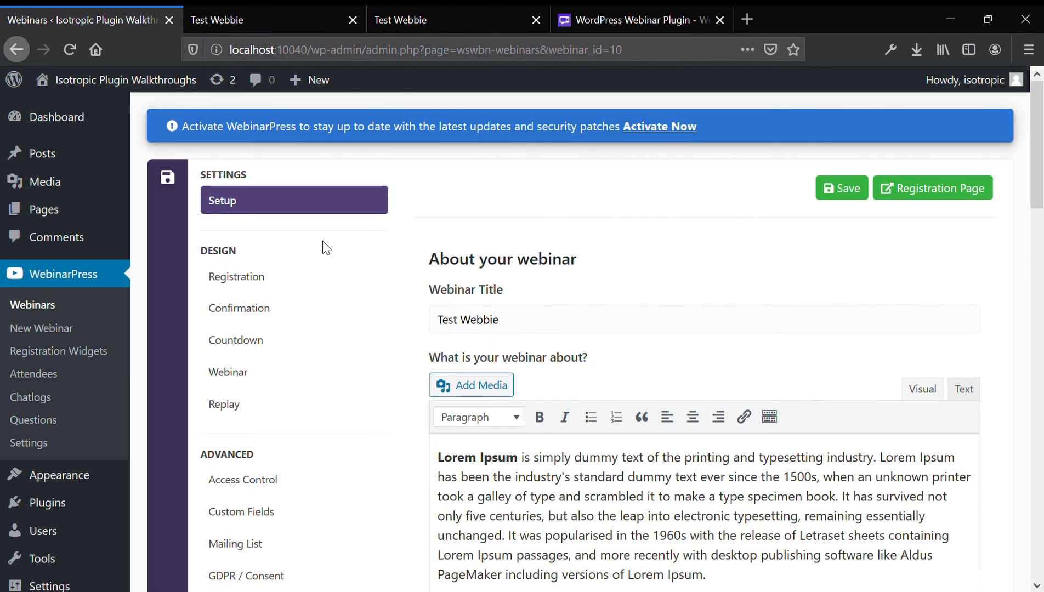
Step: Switch to getwebinarpress.com showing Agency $497, Single Site $197 and Free $0 licenses
click(608, 20)
scroll(564, 337, up, 5)
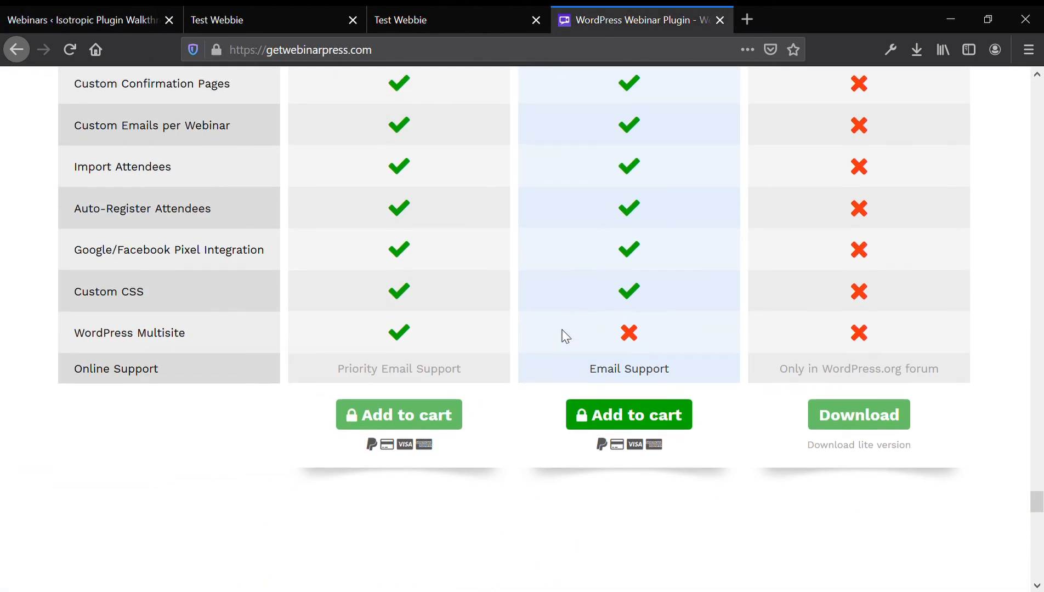
scroll(565, 337, up, 3)
scroll(565, 337, up, 4)
scroll(565, 337, up, 3)
scroll(564, 336, up, 3)
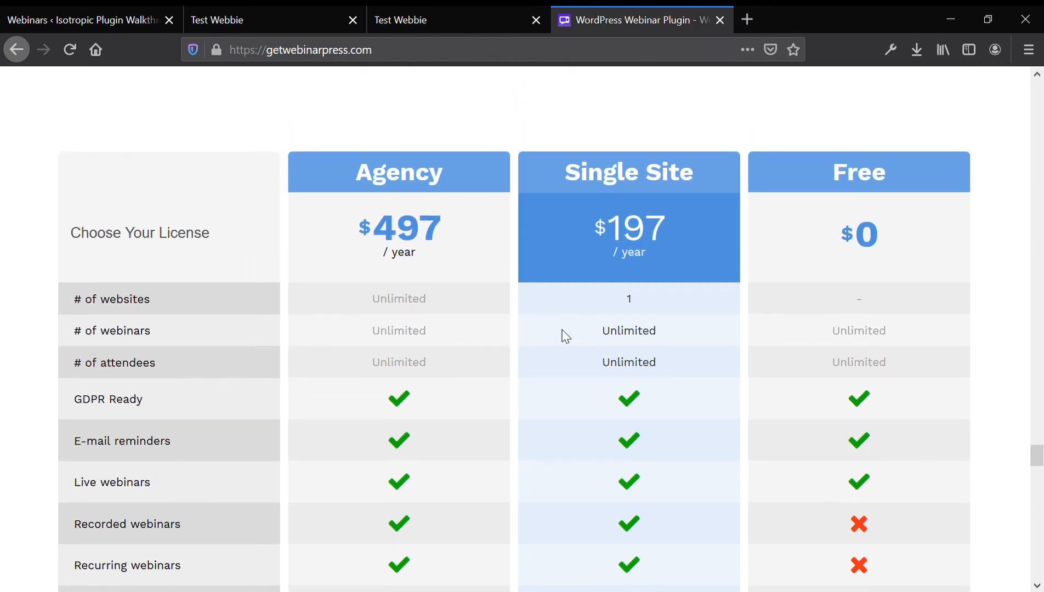
scroll(564, 337, down, 3)
scroll(565, 337, down, 1)
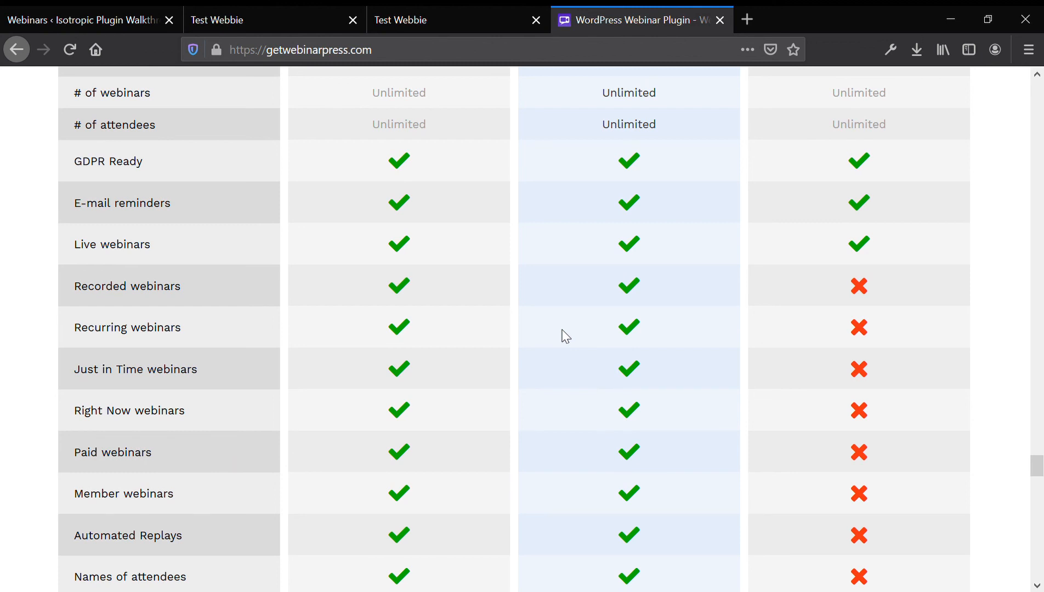
scroll(564, 337, up, 3)
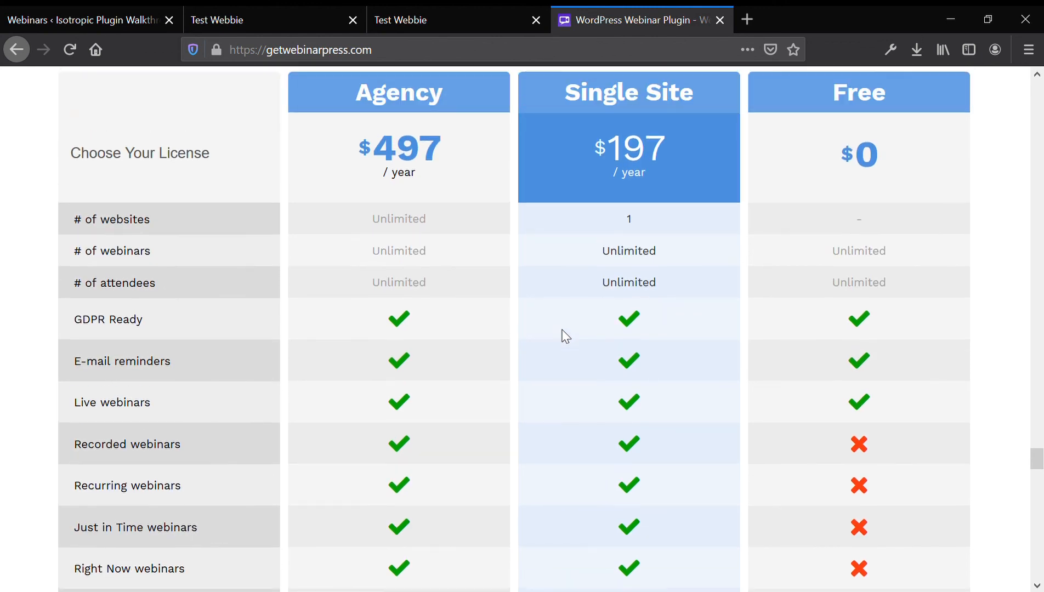
scroll(564, 337, up, 1)
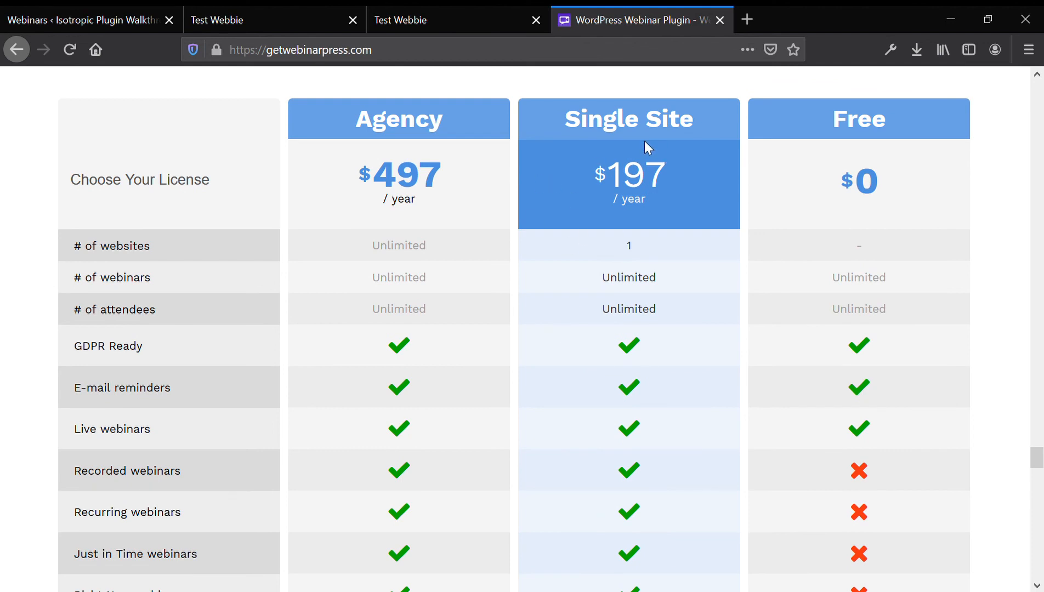